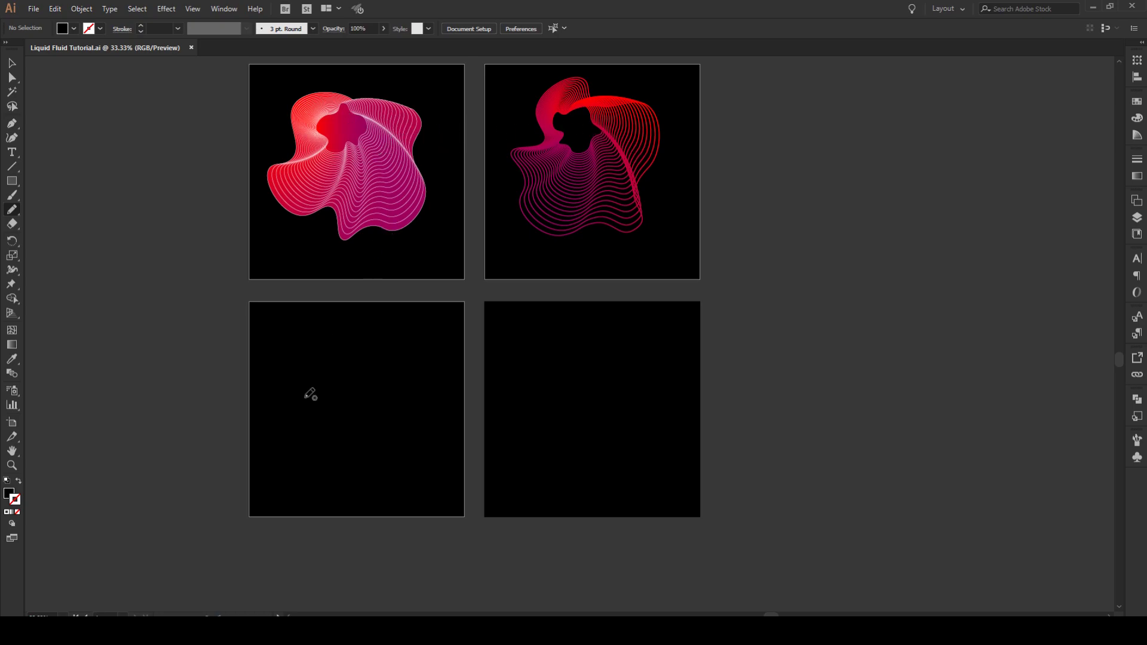
# - Swap fill and stroke so the fill is none, and make the stroke white FFFFFF
pyautogui.scroll(2, 300, 415)
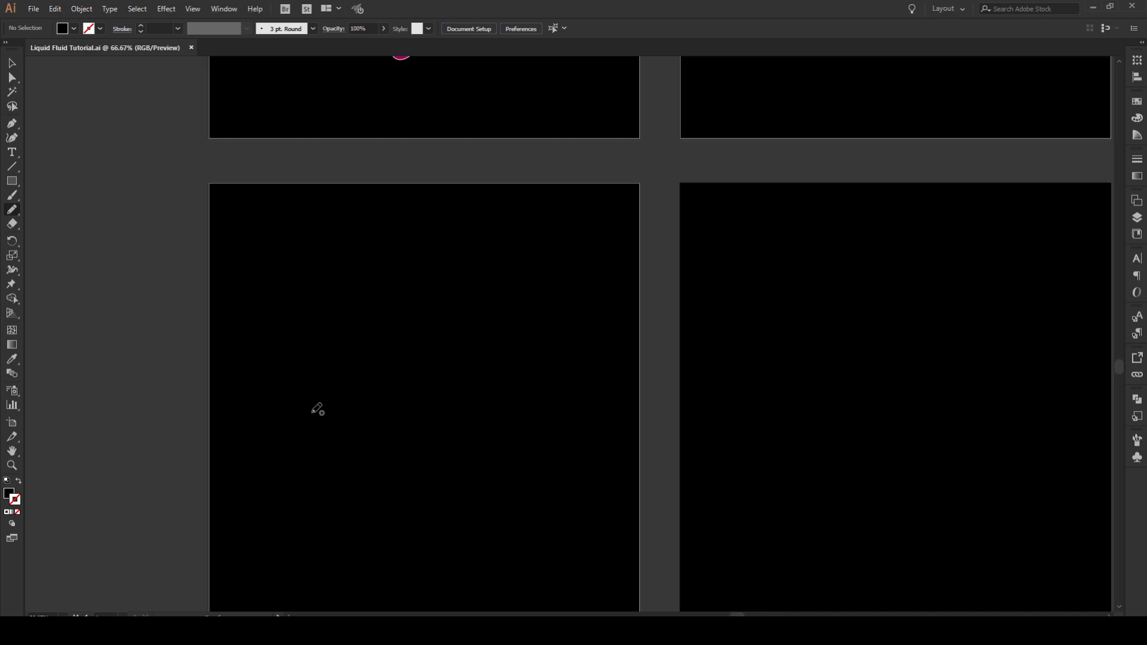
pyautogui.scroll(-1, 314, 409)
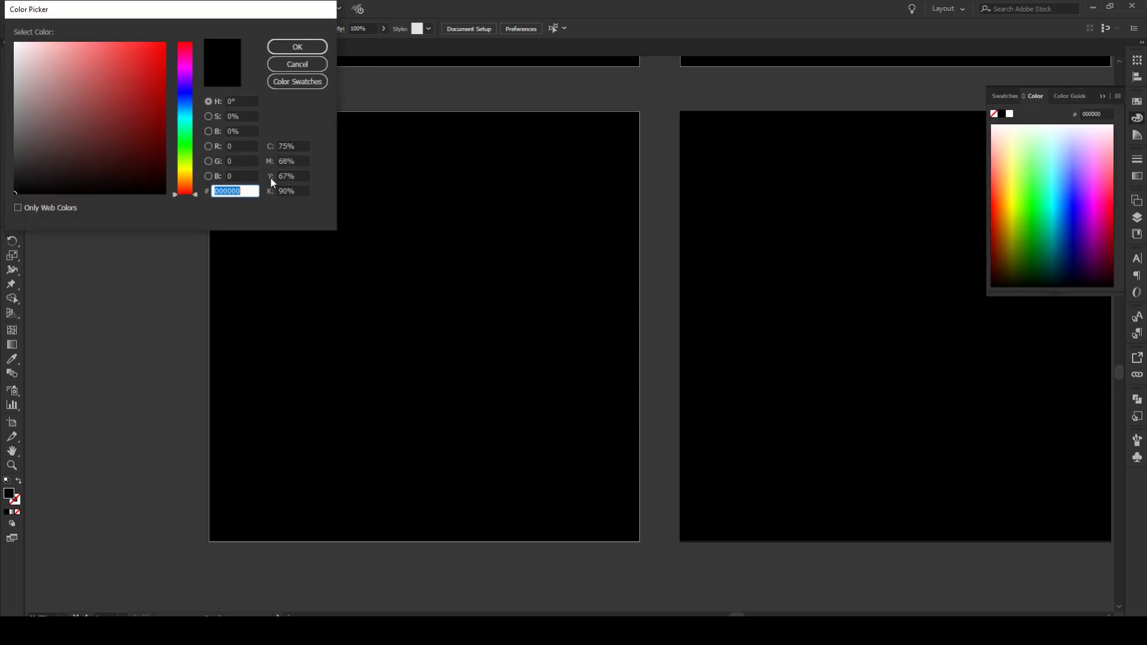
pyautogui.click(294, 71)
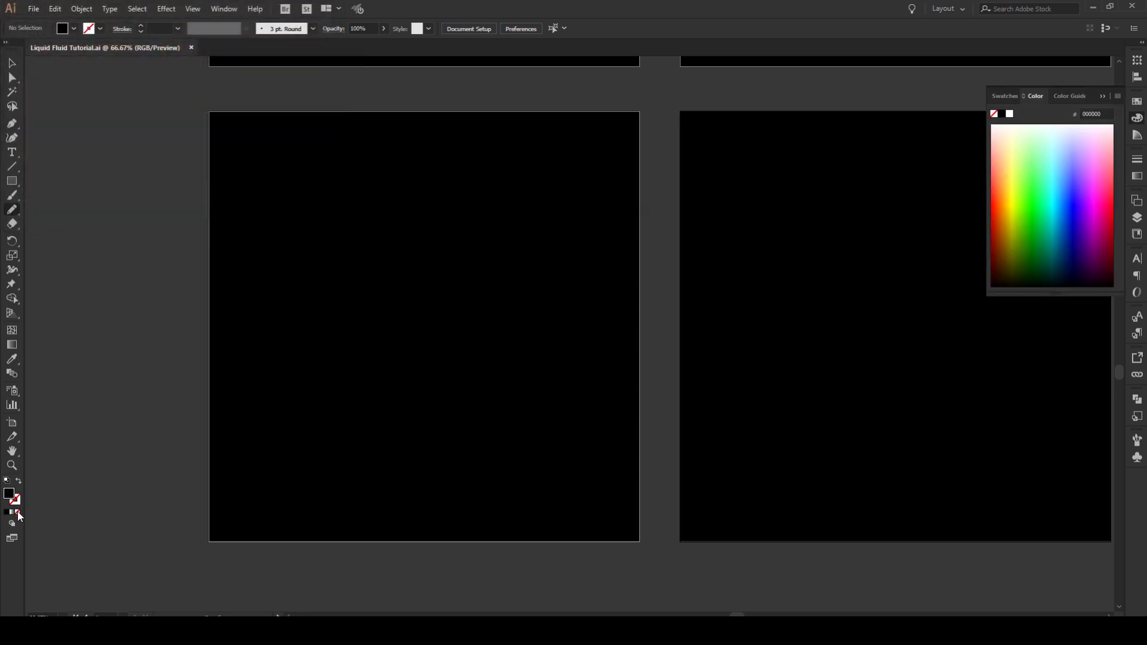
pyautogui.click(19, 483)
pyautogui.doubleClick(18, 501)
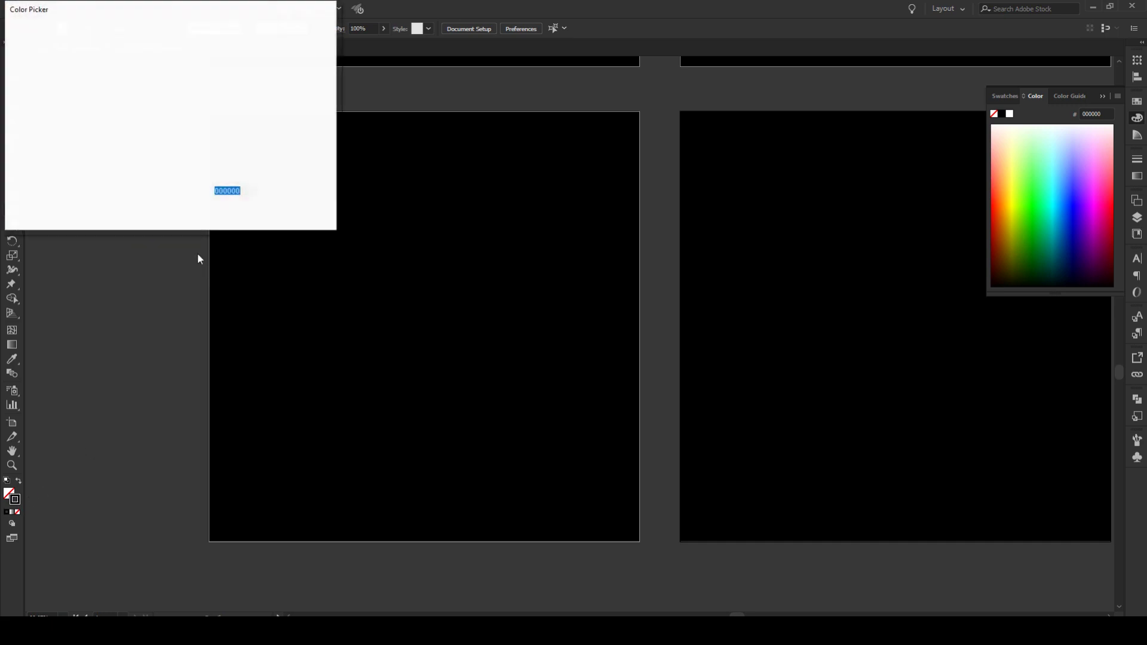
pyautogui.write('FFFFFF')
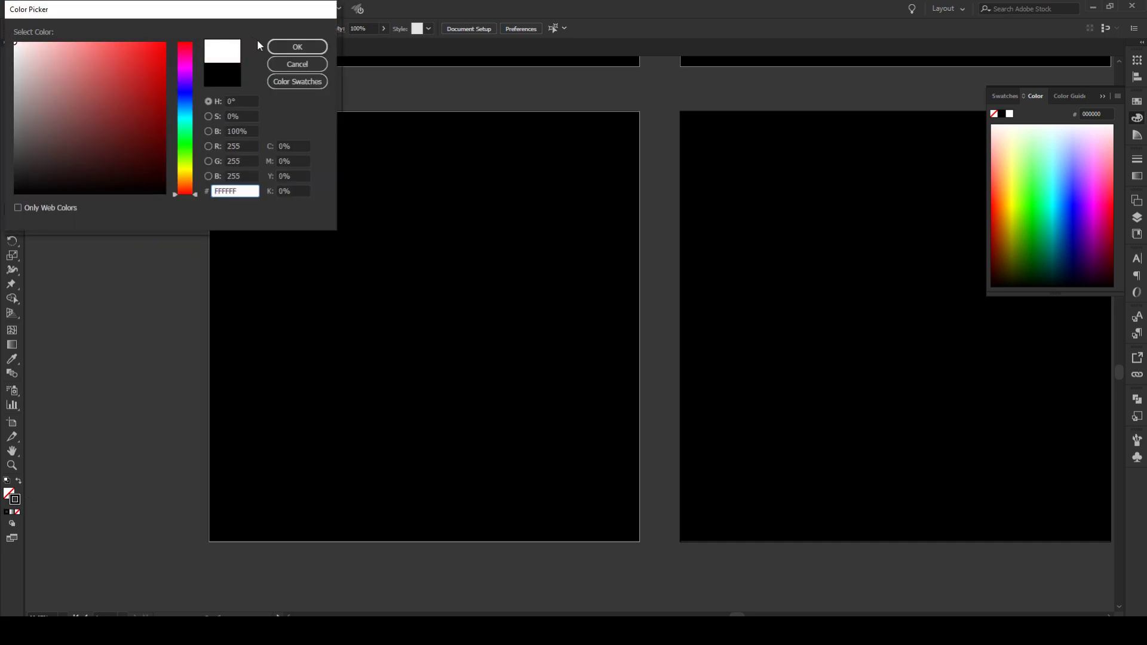
pyautogui.click(299, 46)
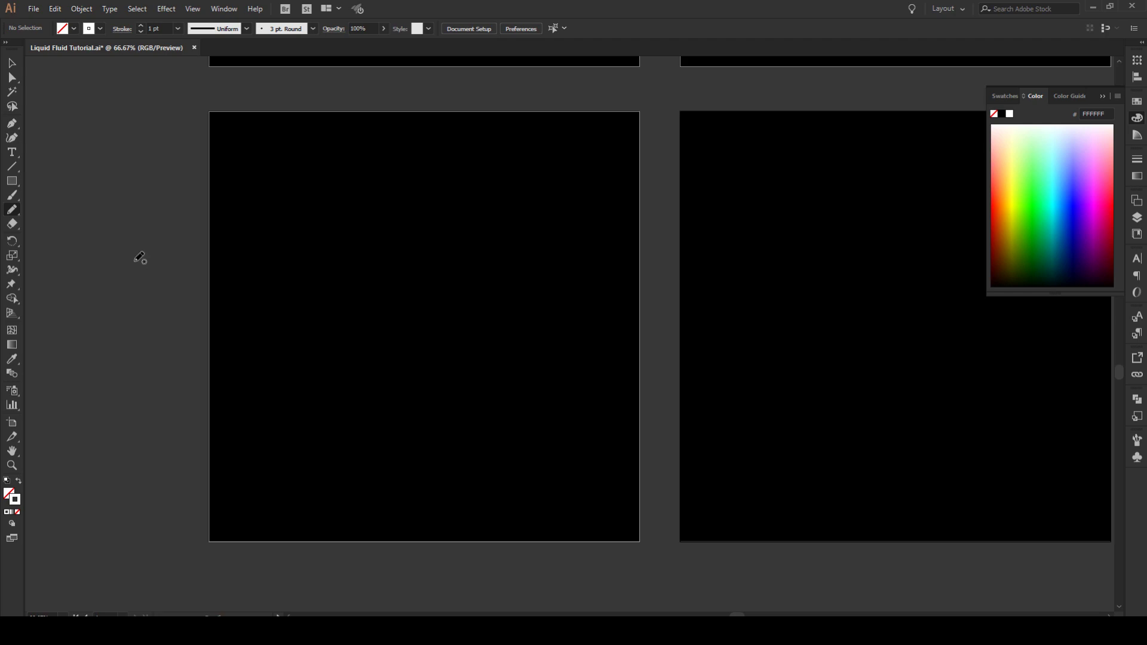
pyautogui.doubleClick(11, 212)
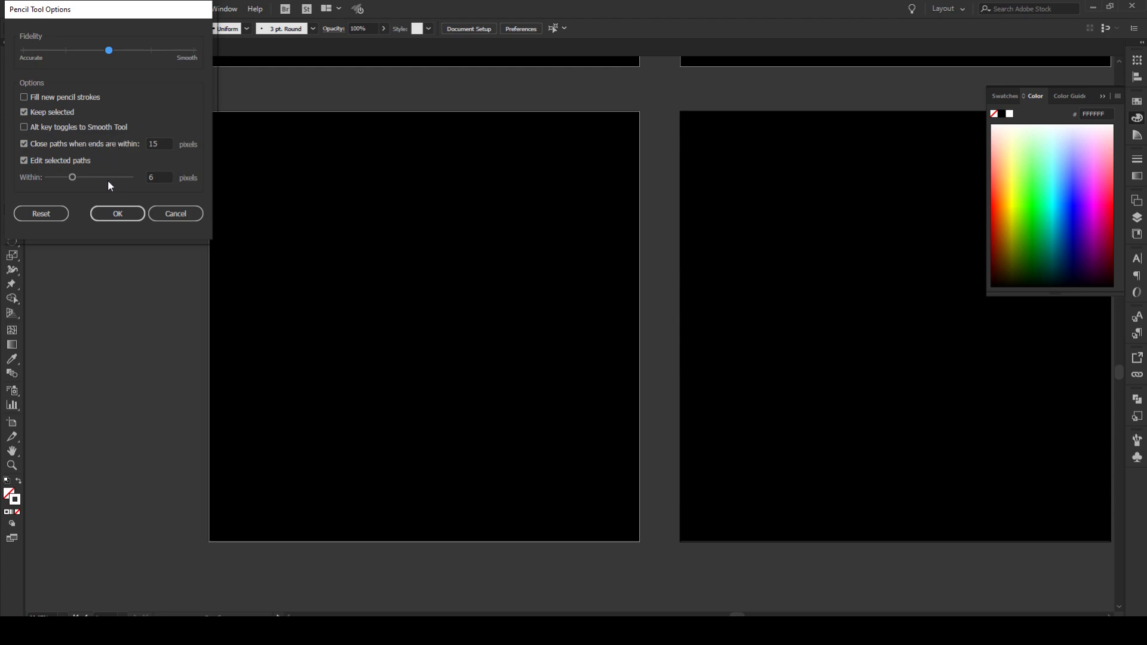
pyautogui.click(116, 215)
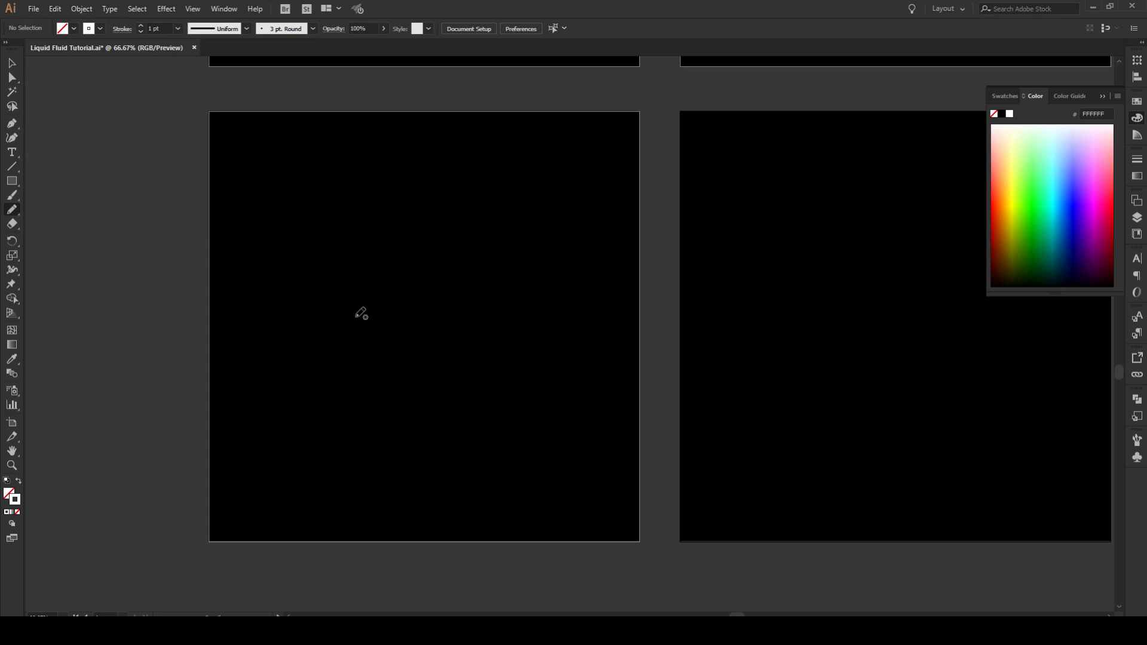
# - Draw a closed wavy blob with the Pencil and fill it with red BA1C1C
pyautogui.moveTo(383, 321)
pyautogui.mouseDown()
pyautogui.moveTo(407, 335)
pyautogui.moveTo(440, 326)
pyautogui.moveTo(443, 303)
pyautogui.moveTo(470, 292)
pyautogui.moveTo(469, 248)
pyautogui.moveTo(461, 229)
pyautogui.moveTo(436, 237)
pyautogui.moveTo(412, 198)
pyautogui.moveTo(378, 211)
pyautogui.moveTo(357, 197)
pyautogui.moveTo(323, 217)
pyautogui.moveTo(319, 233)
pyautogui.moveTo(339, 254)
pyautogui.moveTo(323, 267)
pyautogui.moveTo(313, 310)
pyautogui.moveTo(338, 329)
pyautogui.moveTo(342, 353)
pyautogui.moveTo(381, 324)
pyautogui.mouseUp()
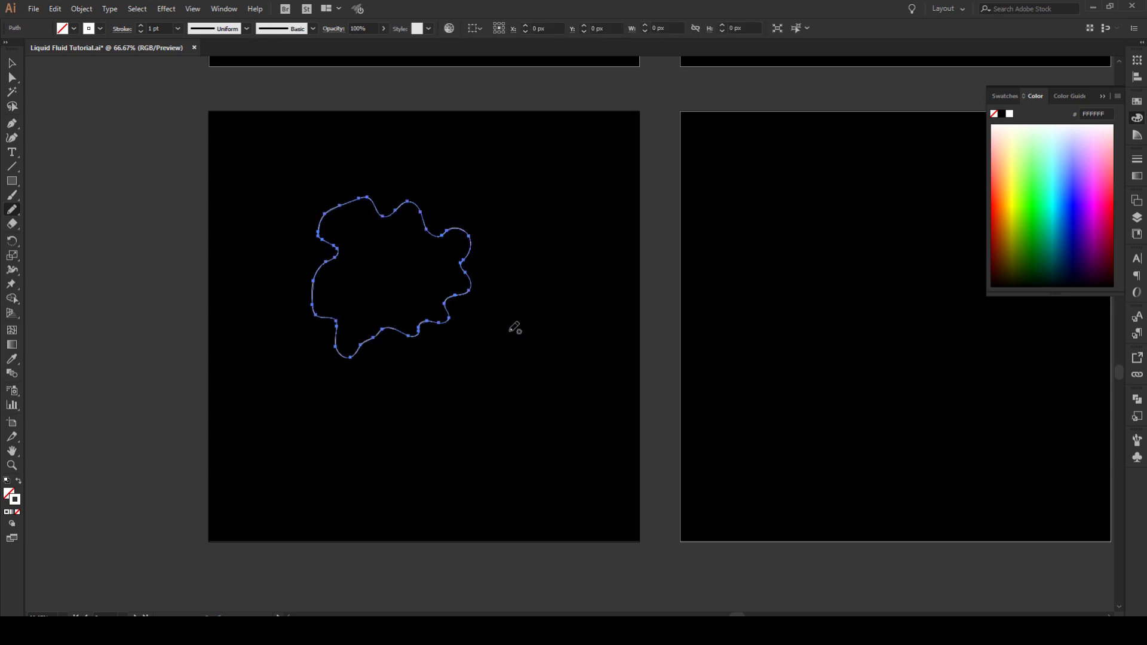
pyautogui.press('v')
pyautogui.click(293, 295)
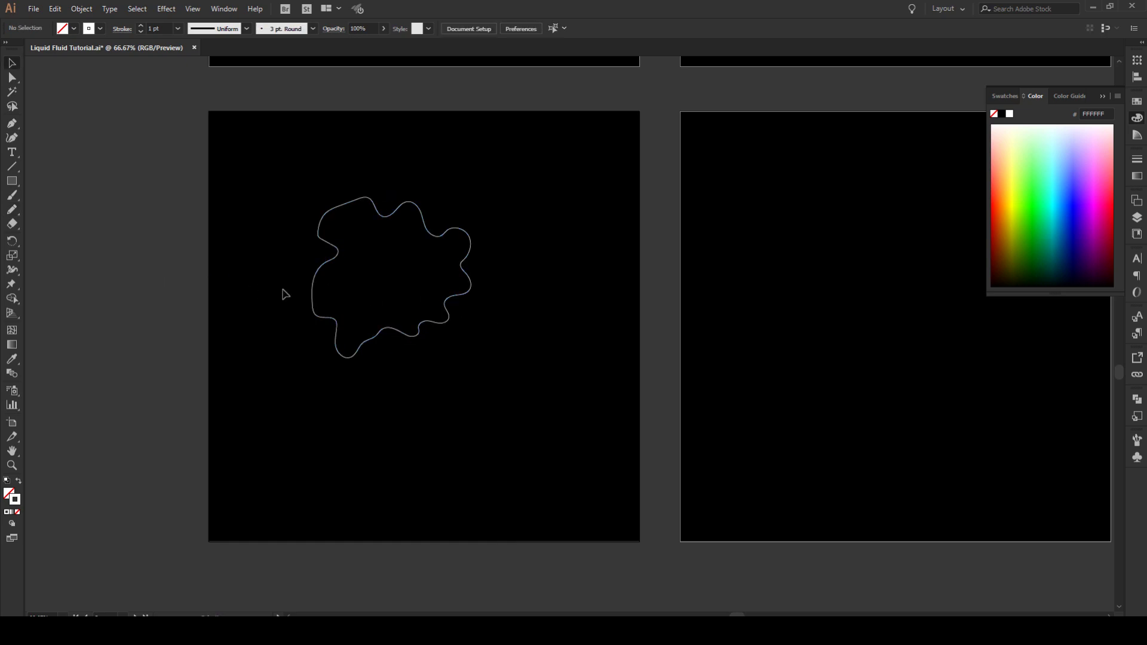
pyautogui.click(399, 332)
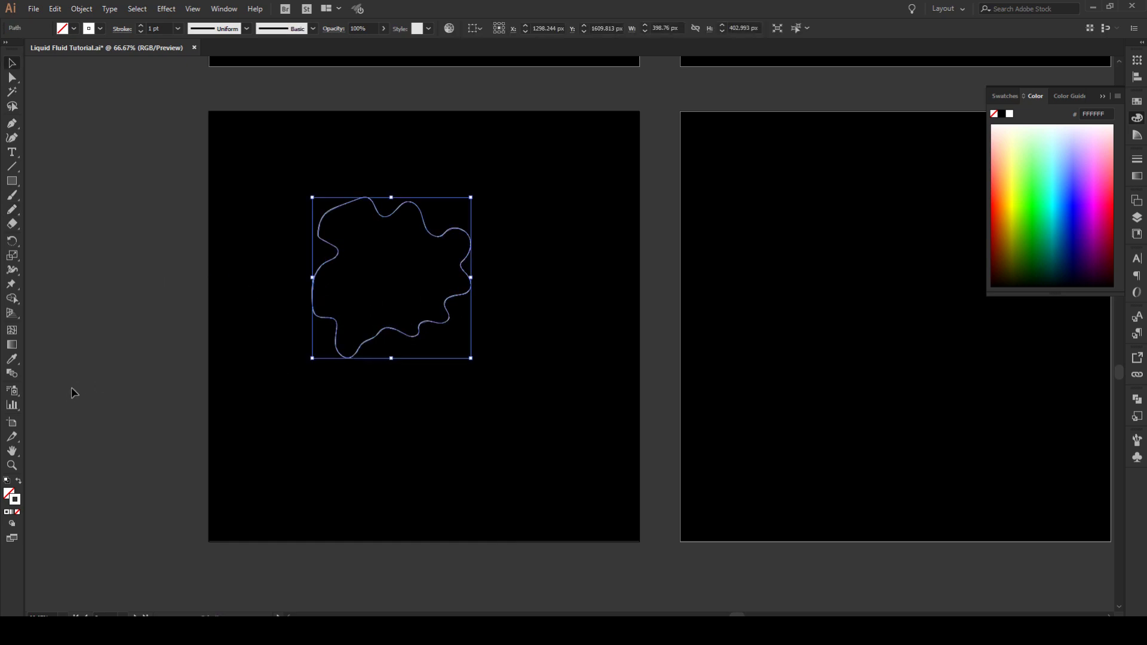
pyautogui.doubleClick(10, 498)
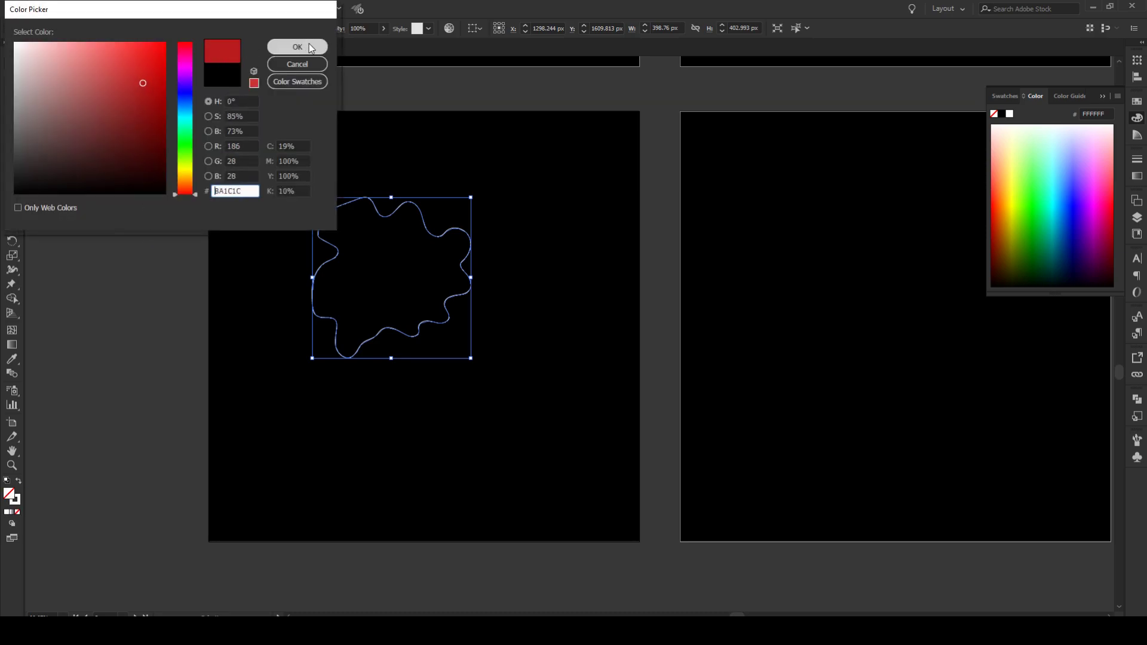
pyautogui.click(310, 44)
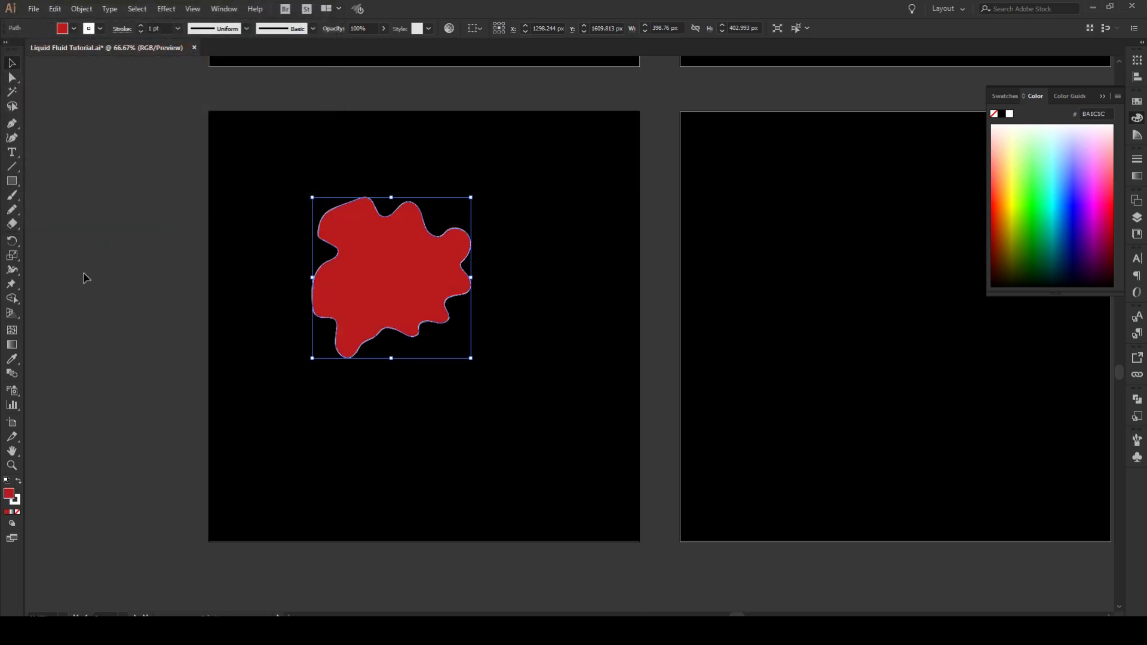
# - Apply a linear gradient fill to the blob and make its start stop red
pyautogui.press('g')
pyautogui.click(377, 263)
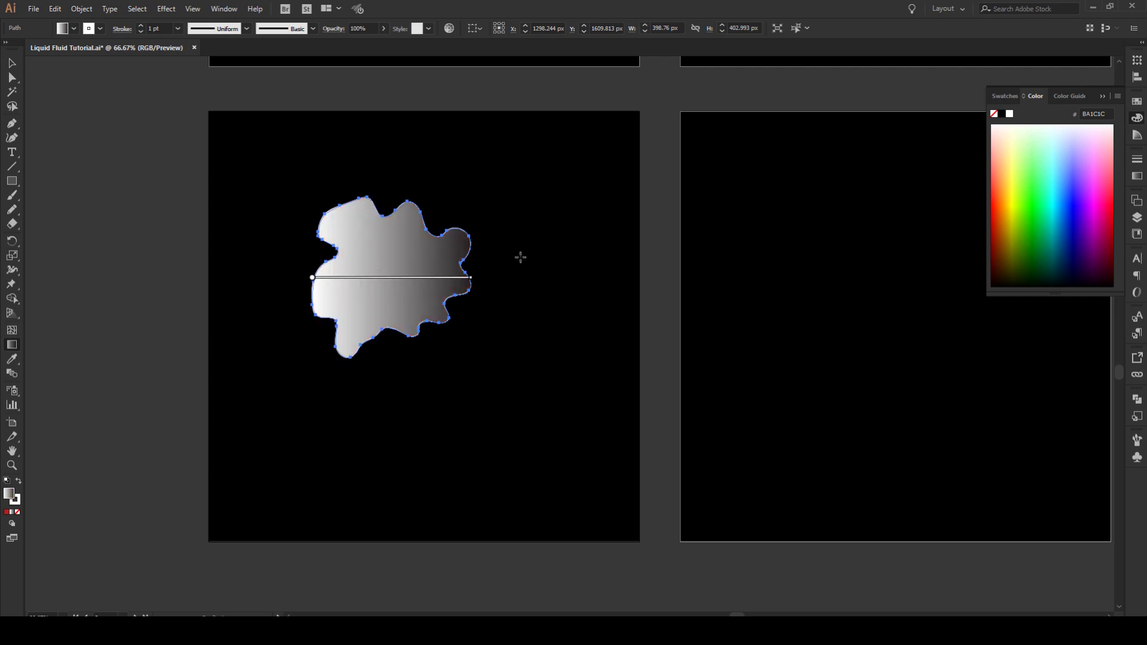
pyautogui.click(1137, 176)
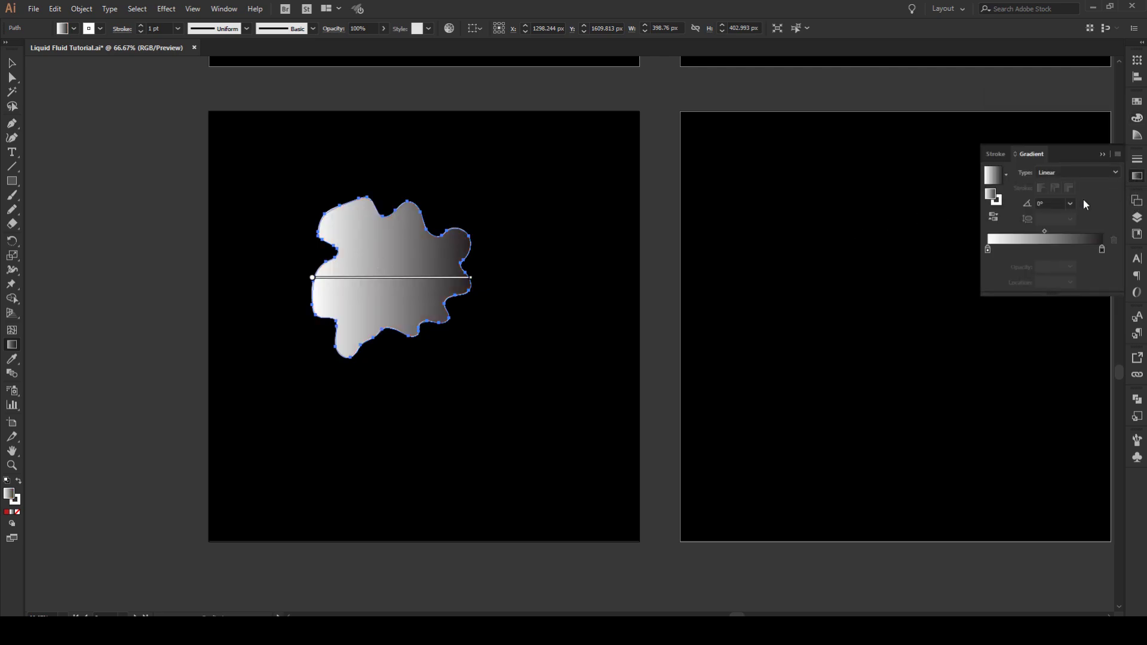
pyautogui.doubleClick(987, 251)
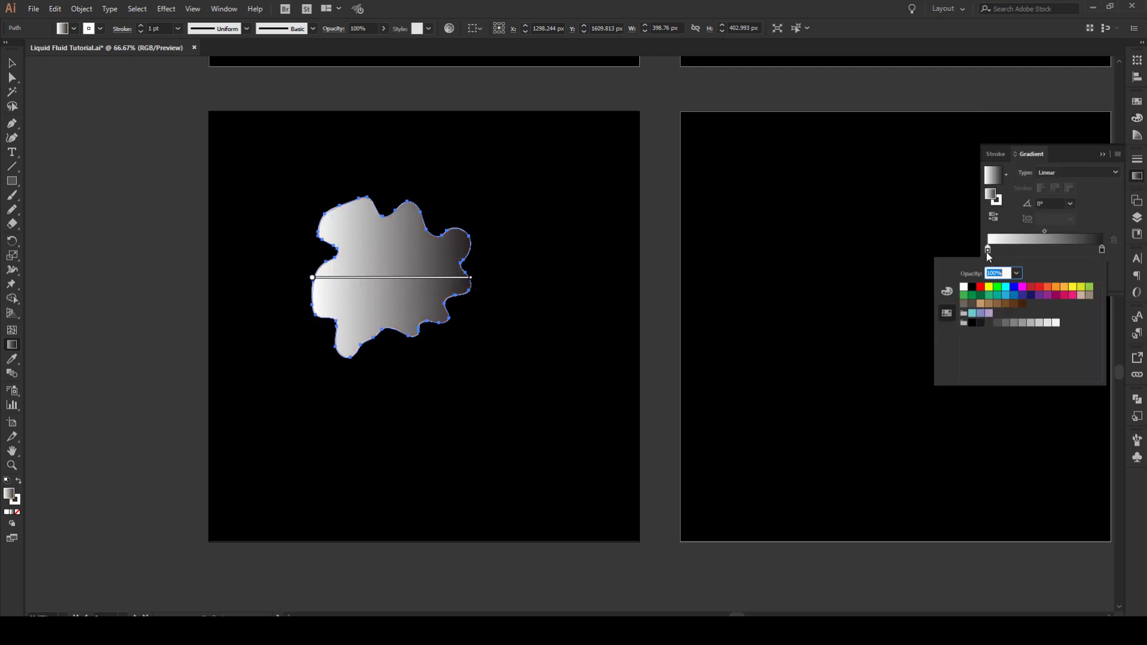
pyautogui.click(1031, 288)
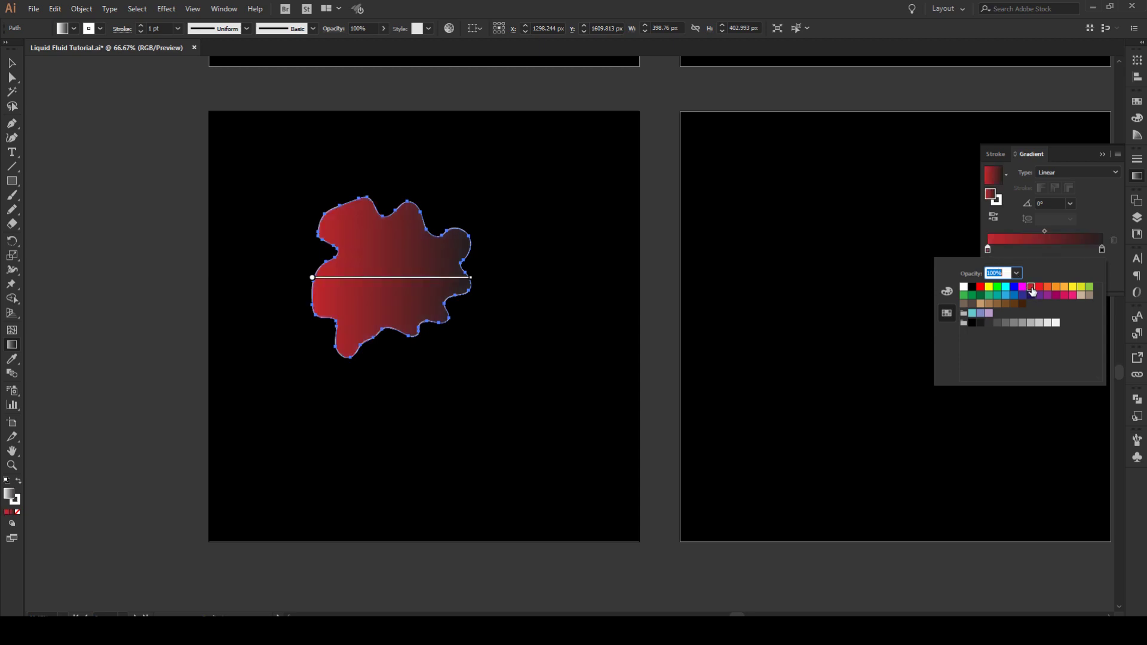
# - Make the gradient's end stop deep purple and shift the midpoint to about 39.74%
pyautogui.click(1102, 251)
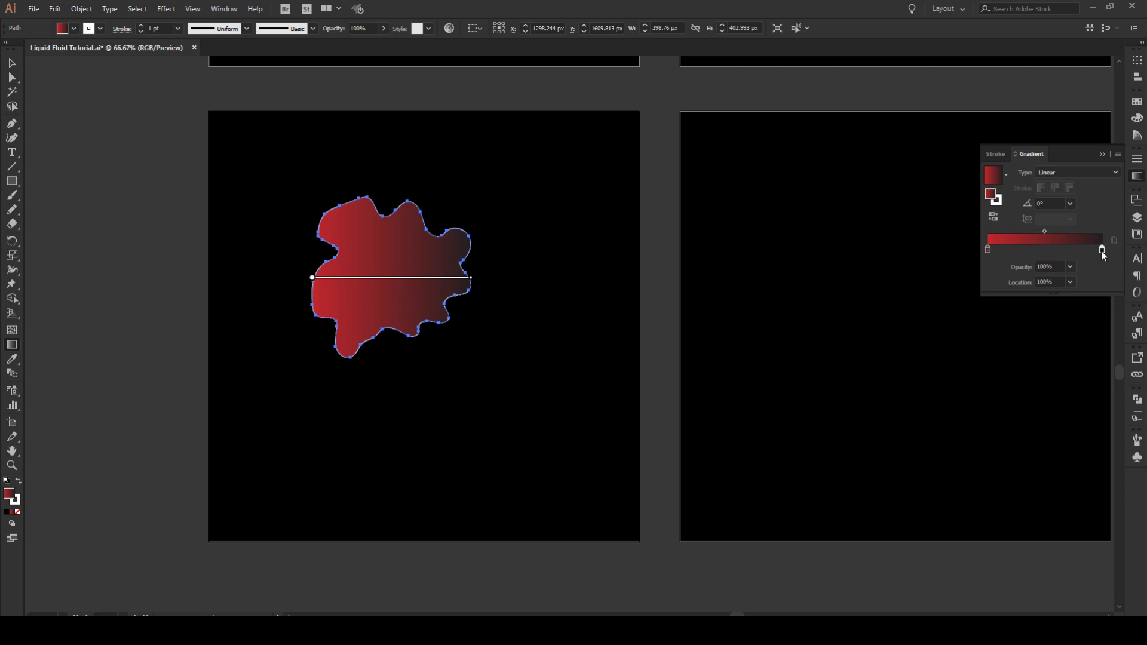
pyautogui.doubleClick(1102, 250)
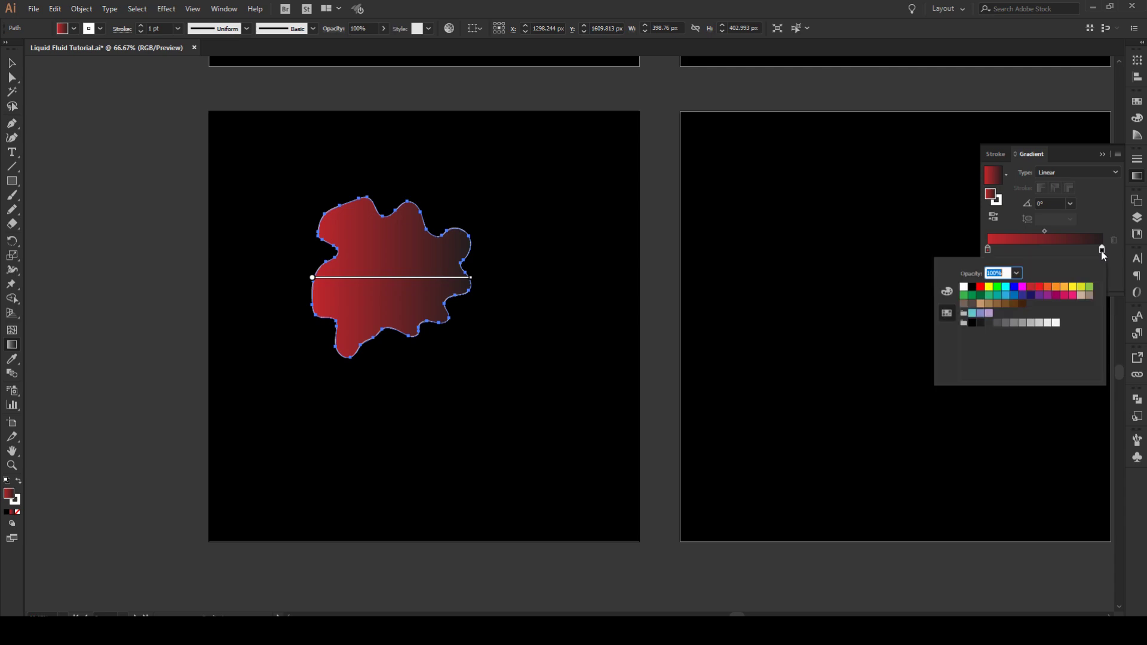
pyautogui.click(1047, 295)
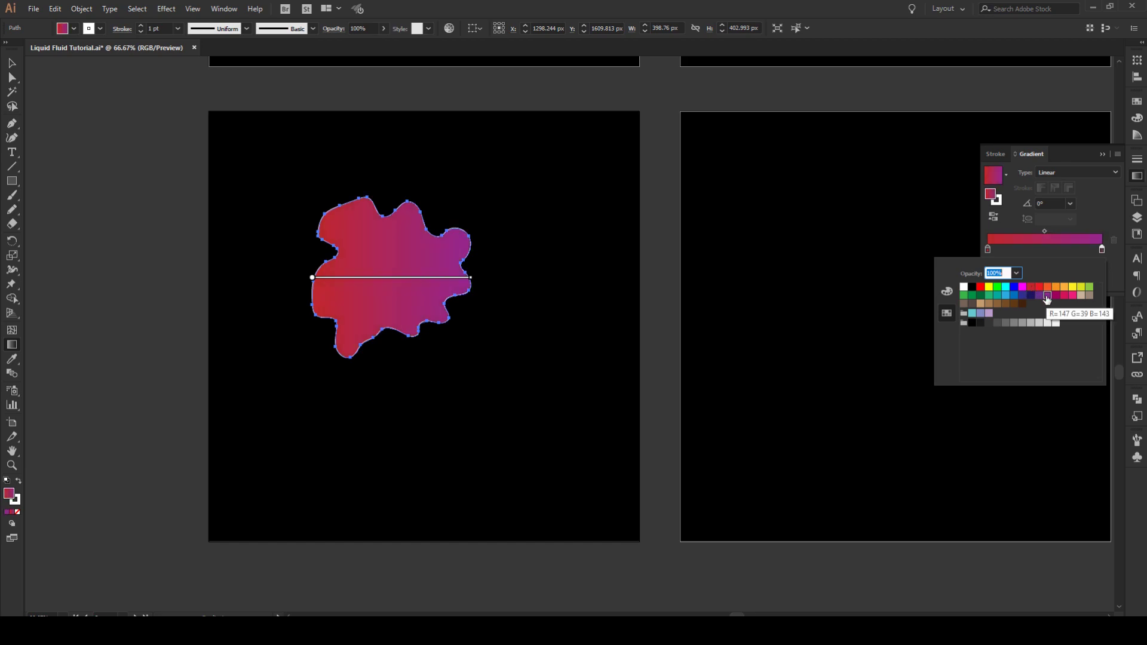
pyautogui.click(1039, 297)
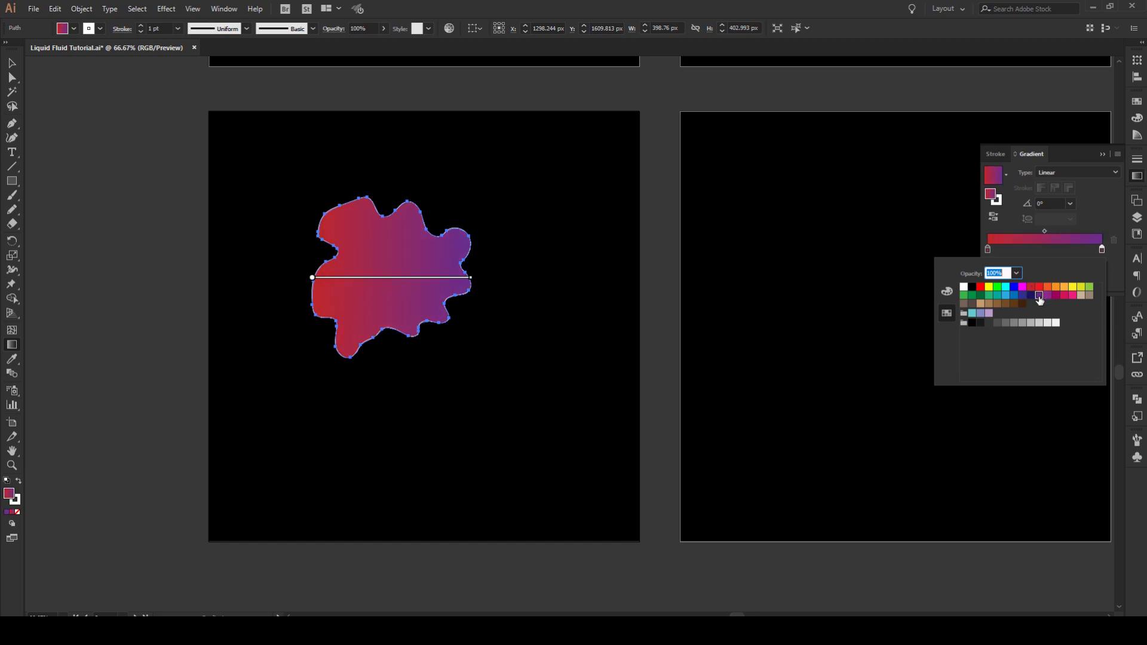
pyautogui.click(1046, 231)
pyautogui.moveTo(1047, 232); pyautogui.dragTo(1037, 231)
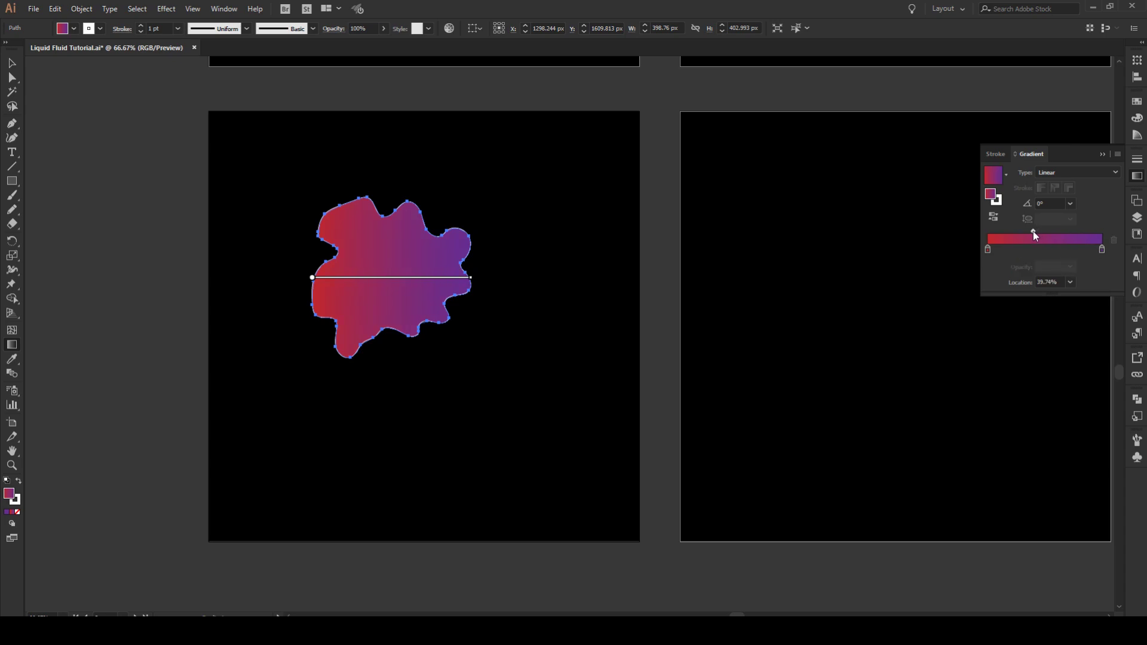
pyautogui.press('v')
pyautogui.click(508, 214)
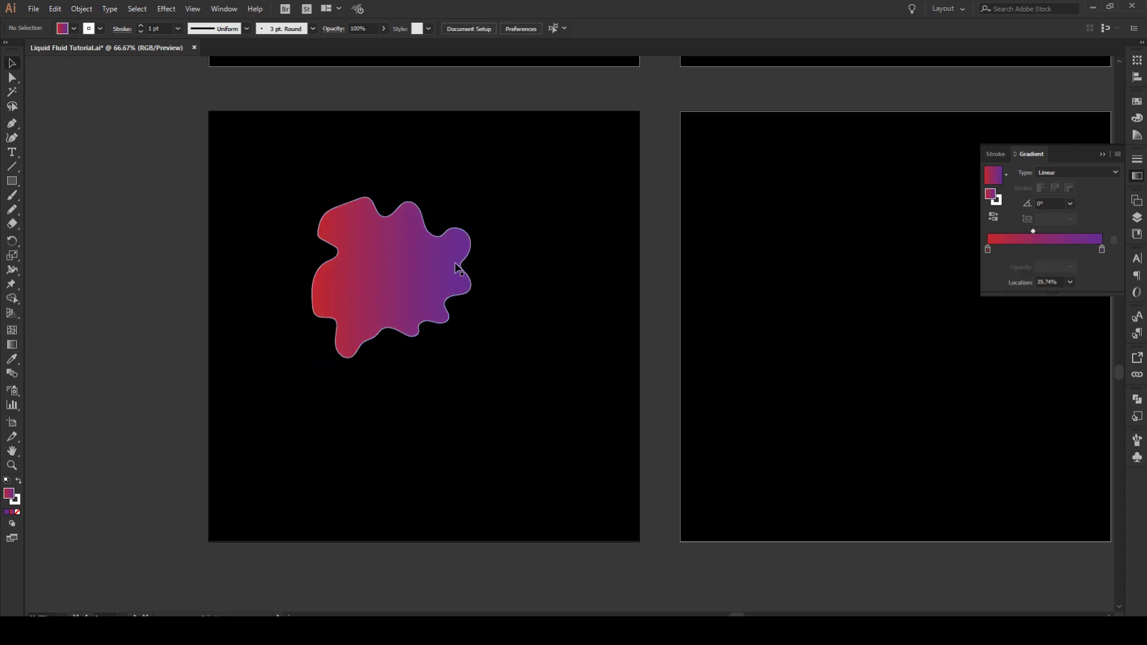
# - Scale the gradient blob down to about 292.61 × 295.72 px from its bottom-left corner
pyautogui.click(427, 289)
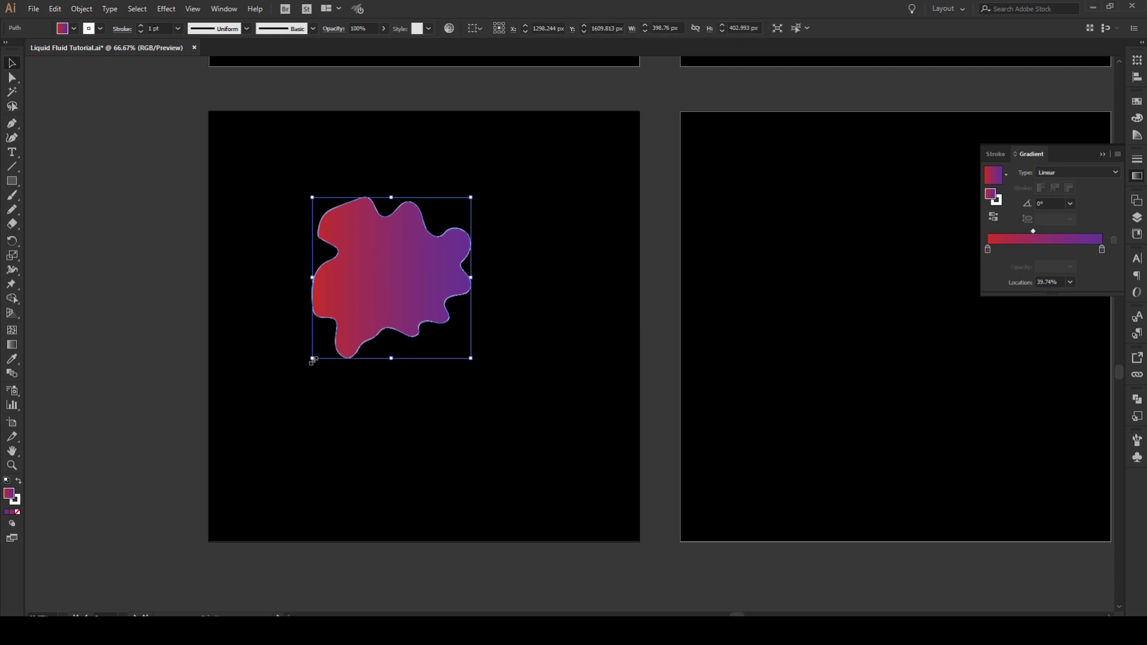
pyautogui.moveTo(312, 358); pyautogui.dragTo(355, 315)
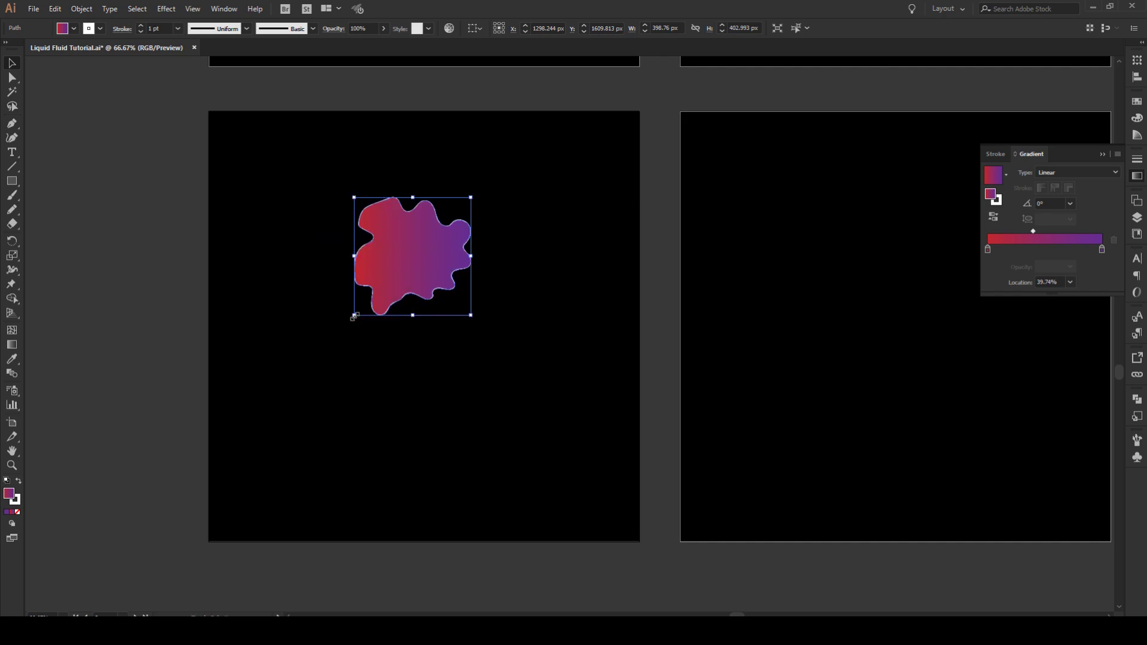
# - Add a Transform effect to the blob with 105% horizontal and vertical scale
pyautogui.click(175, 11)
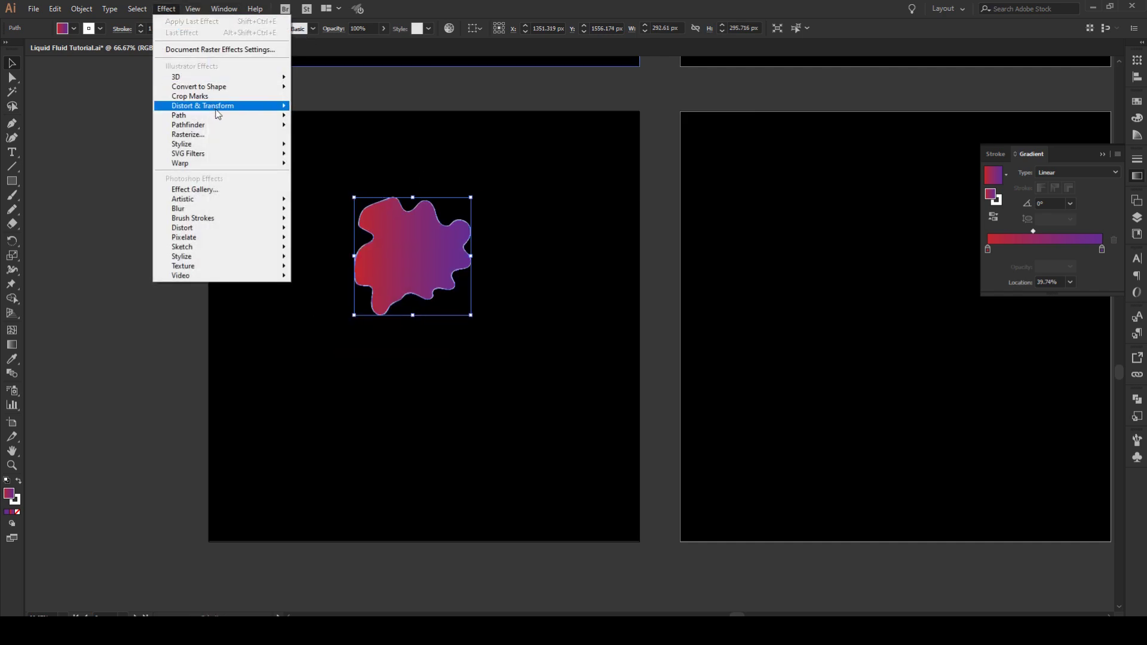
pyautogui.moveTo(218, 114)
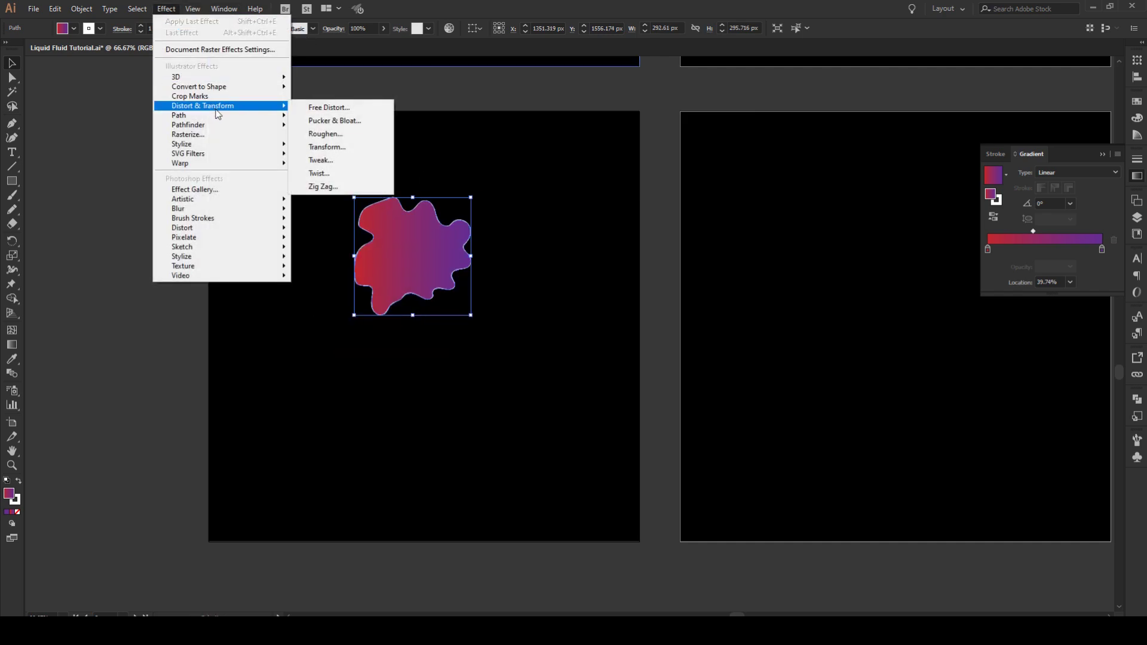
pyautogui.click(326, 148)
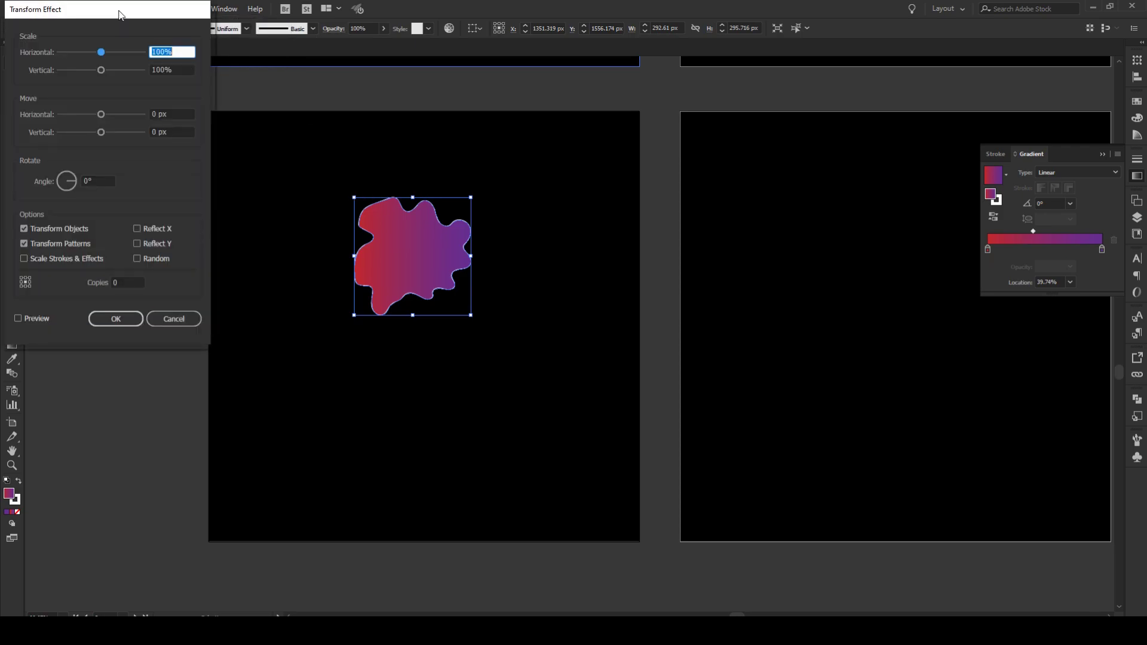
pyautogui.moveTo(122, 13); pyautogui.dragTo(688, 85)
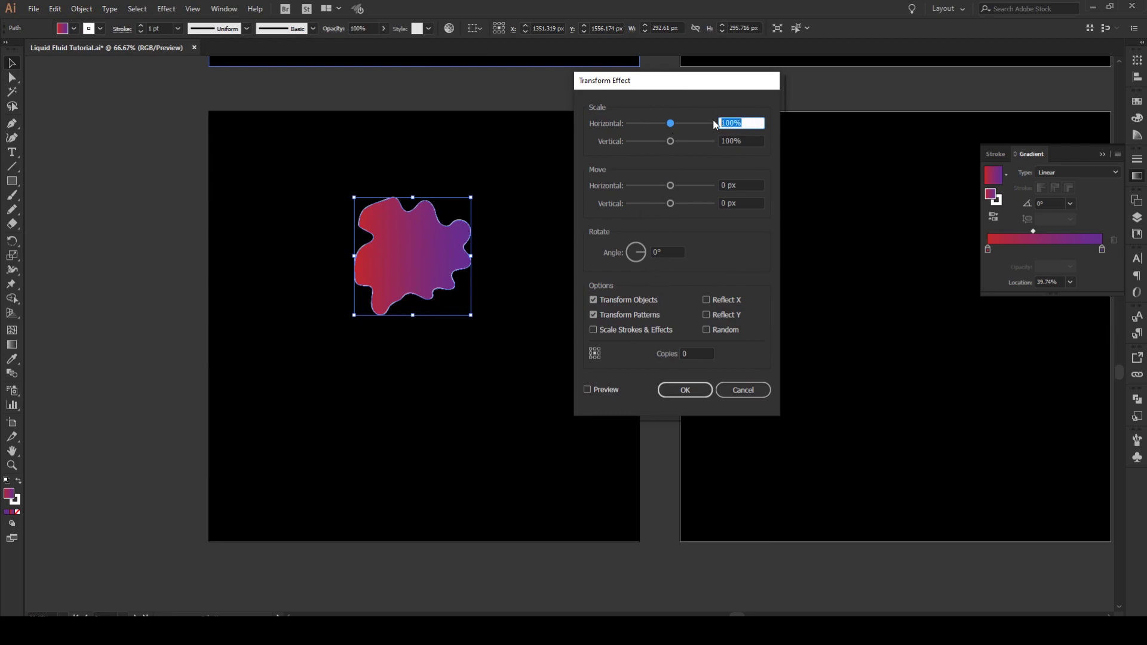
pyautogui.write('105')
pyautogui.press('Tab')
pyautogui.write('105')
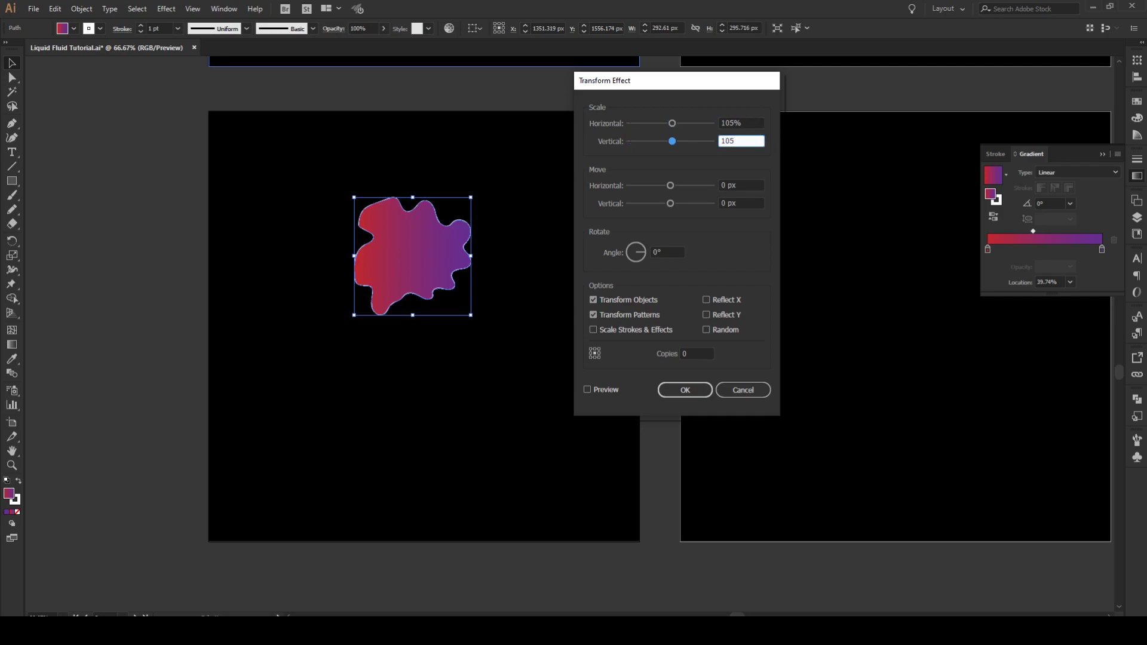
# - Turn on Preview and raise the Transform effect's copies to 21
pyautogui.click(600, 389)
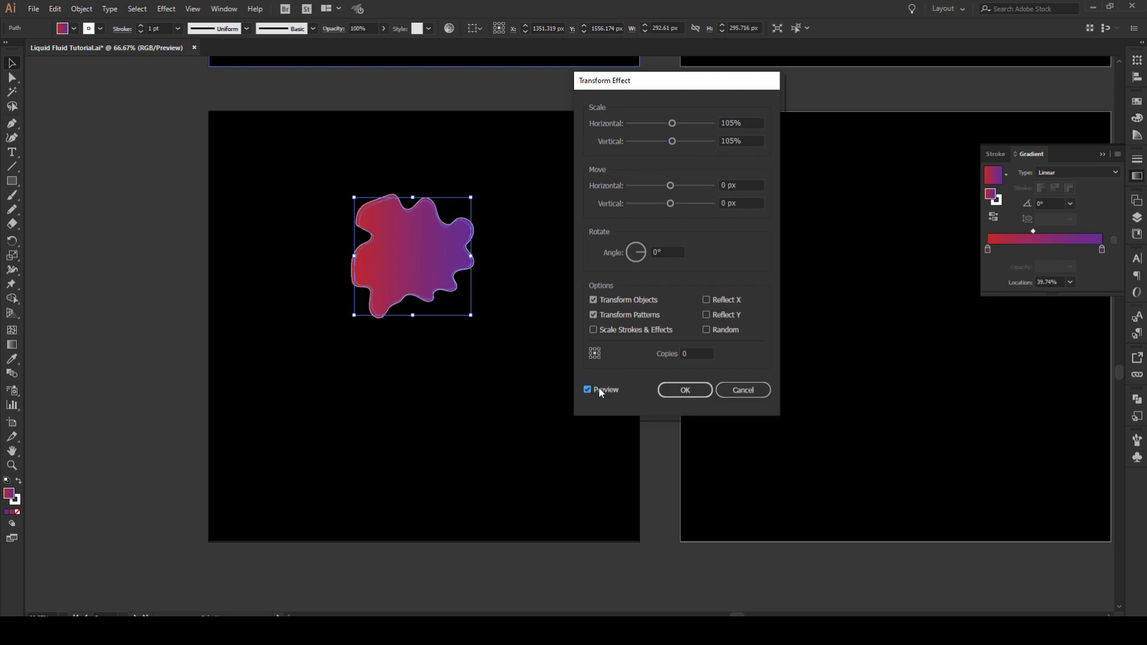
pyautogui.click(702, 354)
pyautogui.press('Up')
pyautogui.press('Up')
pyautogui.press('Up')
pyautogui.press('Up')
pyautogui.press('Up')
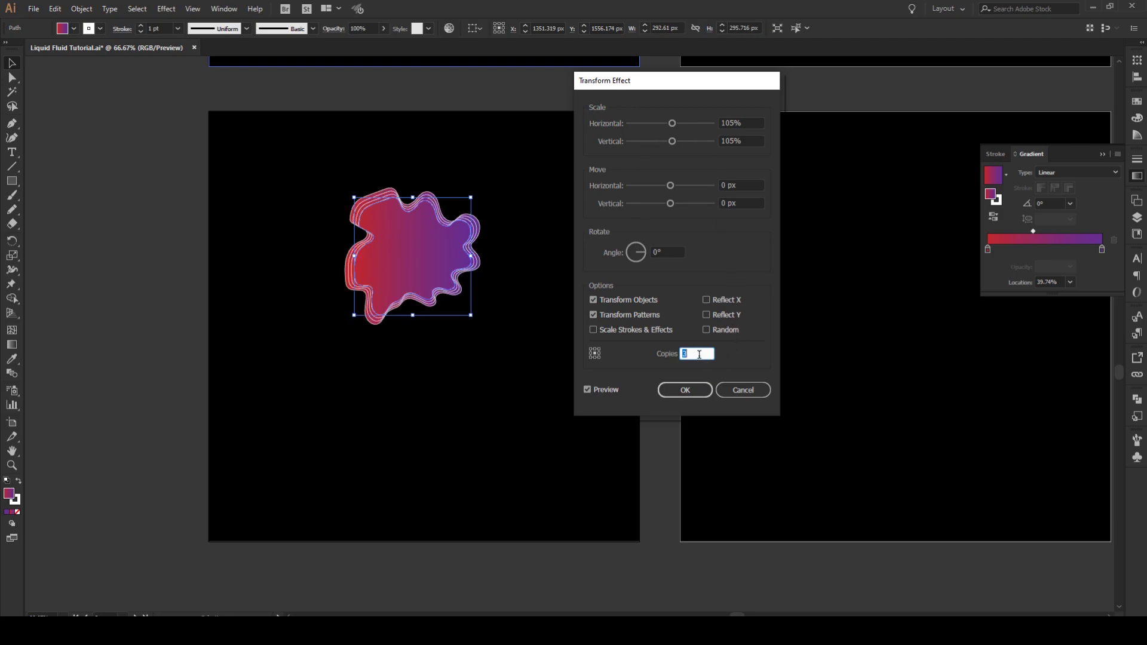
pyautogui.press('Up')
pyautogui.press('Up')
pyautogui.press('Up')
pyautogui.press('Up')
pyautogui.press('Up')
pyautogui.press('Up')
pyautogui.press('Up')
pyautogui.press('Up')
pyautogui.press('Up')
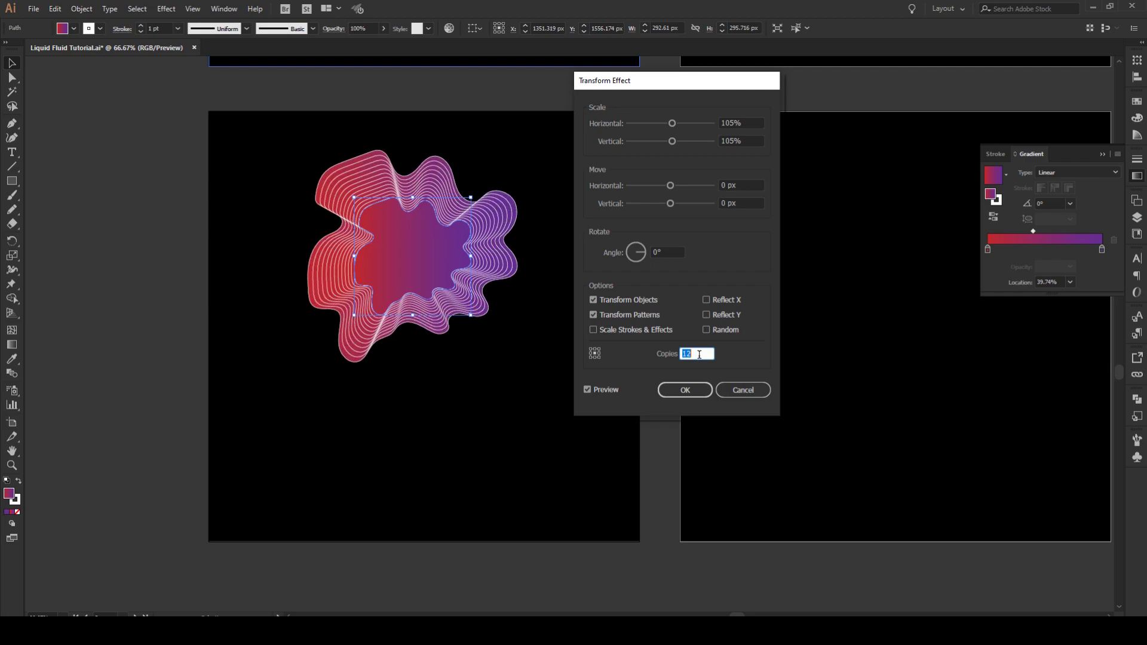
pyautogui.press('Up')
pyautogui.press('Up')
pyautogui.press('Up')
pyautogui.press('Up')
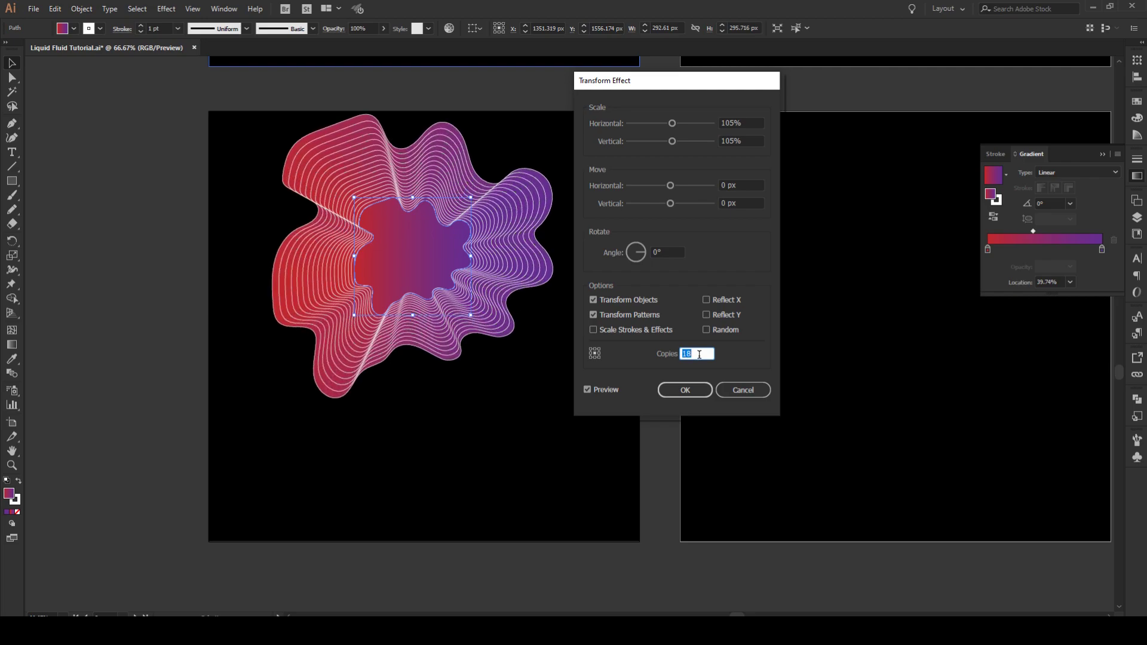
pyautogui.press('Up')
pyautogui.press('Up')
pyautogui.press('Up')
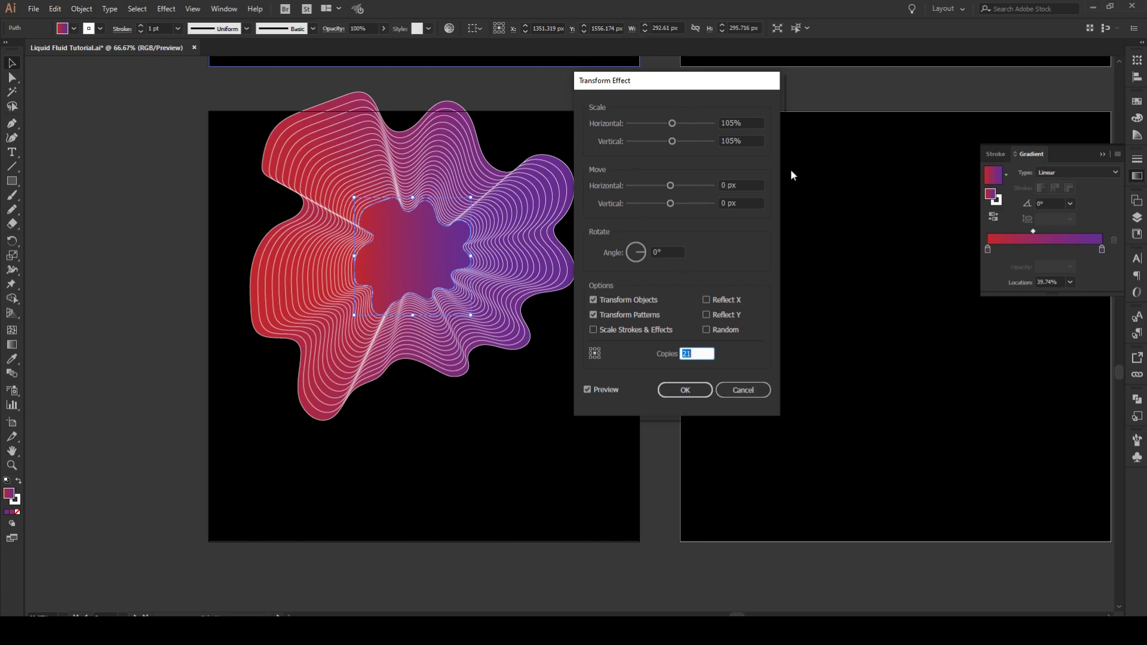
# - Enter Move offsets for the copies: 2 px horizontal, vertical tried at 2, 3 and 4 px
pyautogui.moveTo(755, 184); pyautogui.dragTo(718, 184)
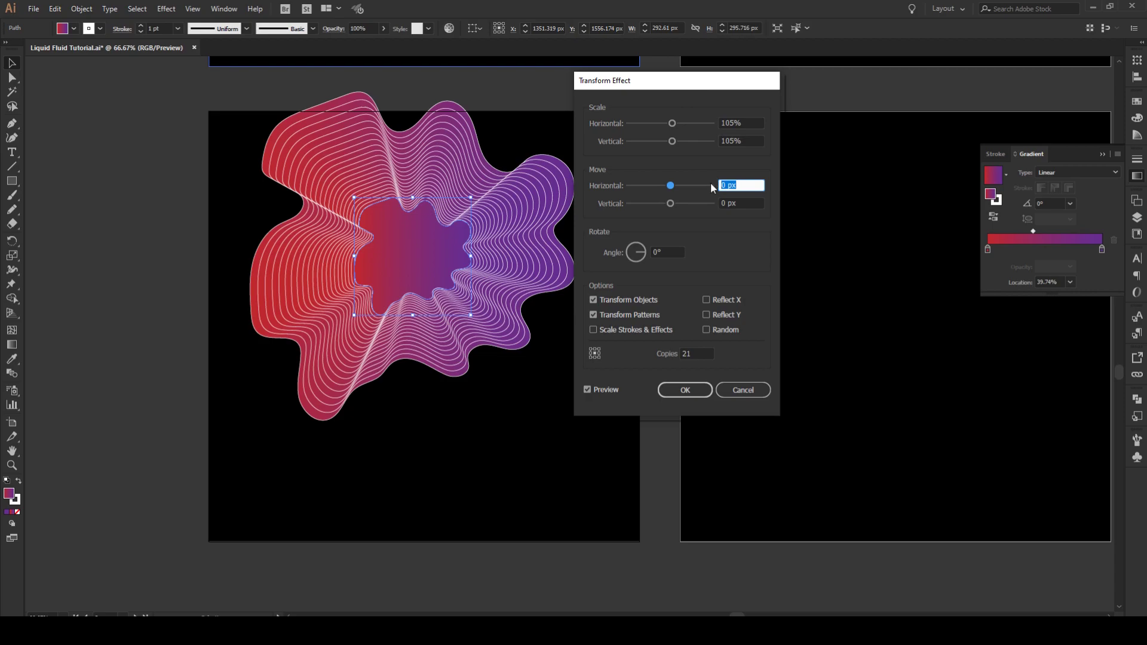
pyautogui.write('2')
pyautogui.click(744, 202)
pyautogui.moveTo(745, 203); pyautogui.dragTo(706, 206)
pyautogui.write('2')
pyautogui.click(746, 185)
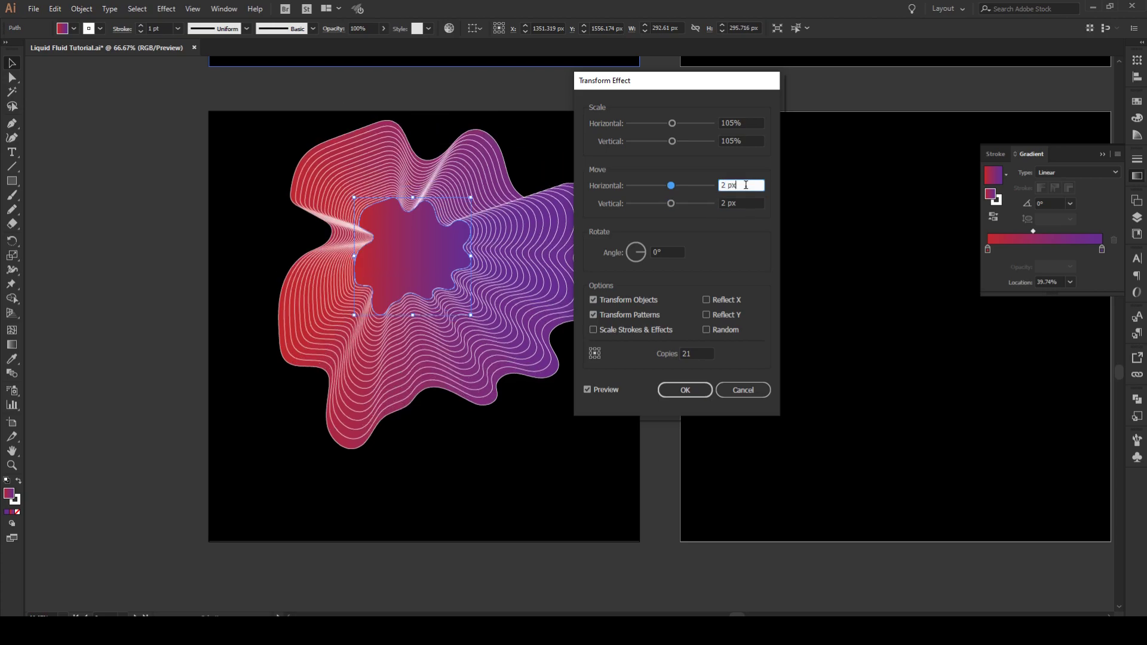
pyautogui.moveTo(746, 203); pyautogui.dragTo(719, 205)
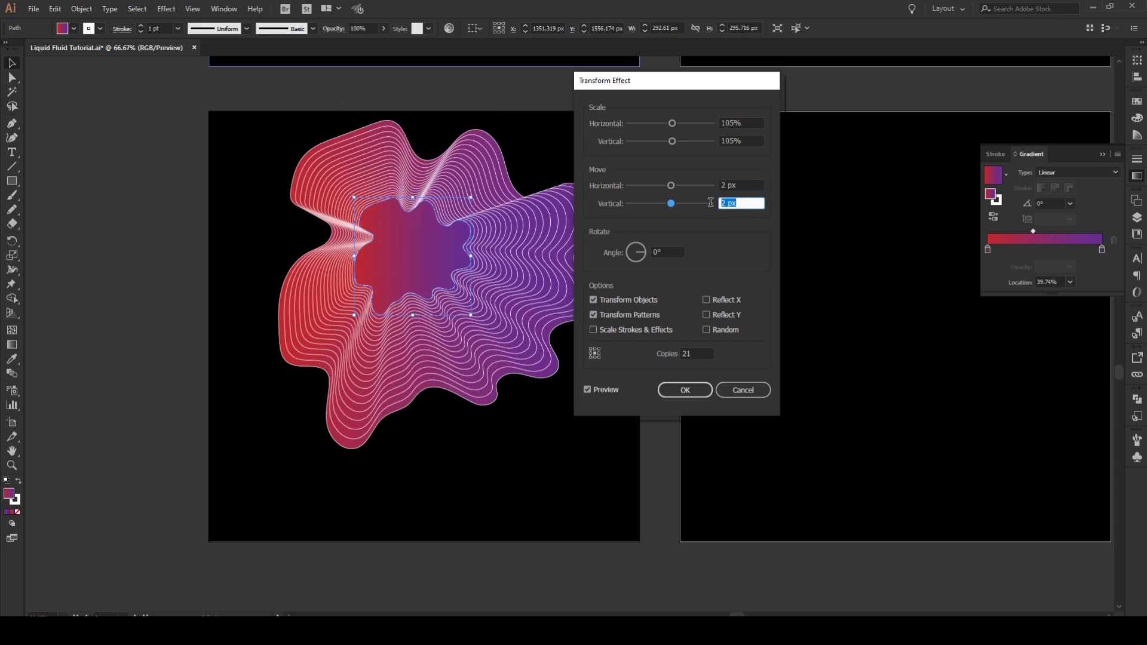
pyautogui.write('3')
pyautogui.click(747, 186)
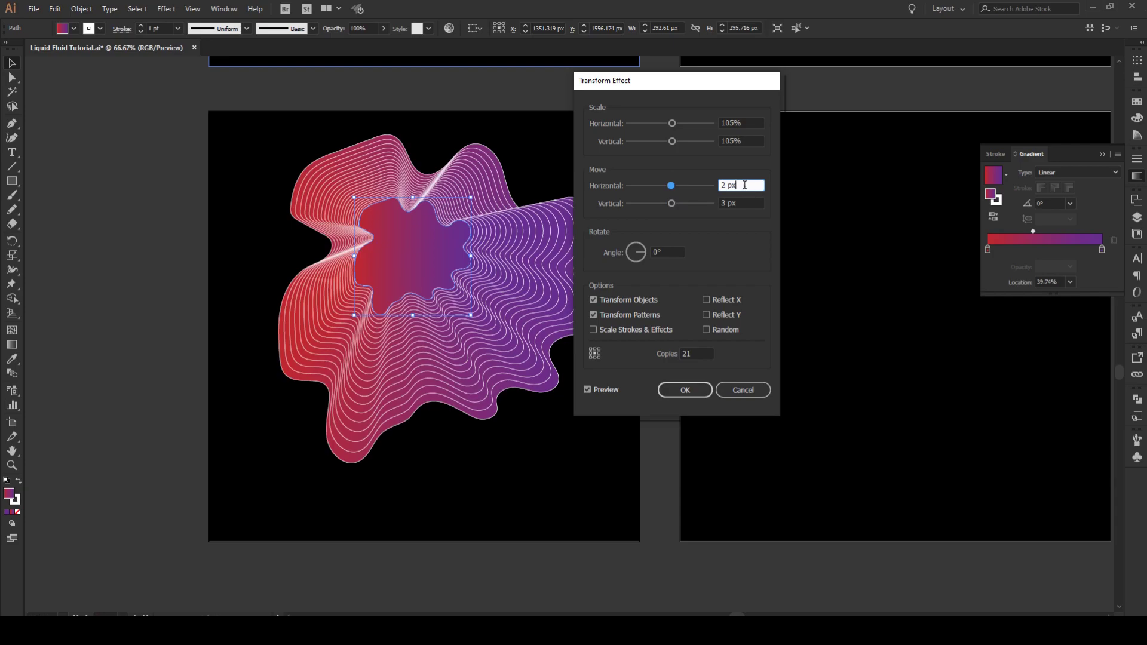
pyautogui.doubleClick(742, 203)
pyautogui.write('4')
pyautogui.click(745, 185)
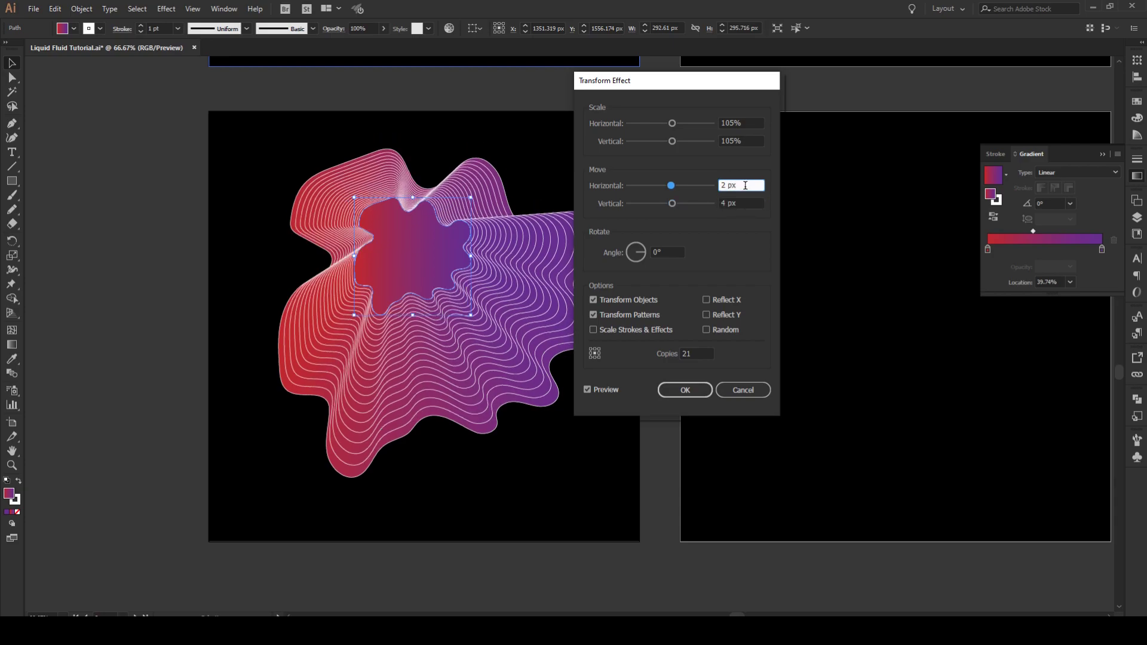
# - Rotate each copy 2° and settle the offsets at 3 px horizontal, 5 px vertical
pyautogui.click(672, 250)
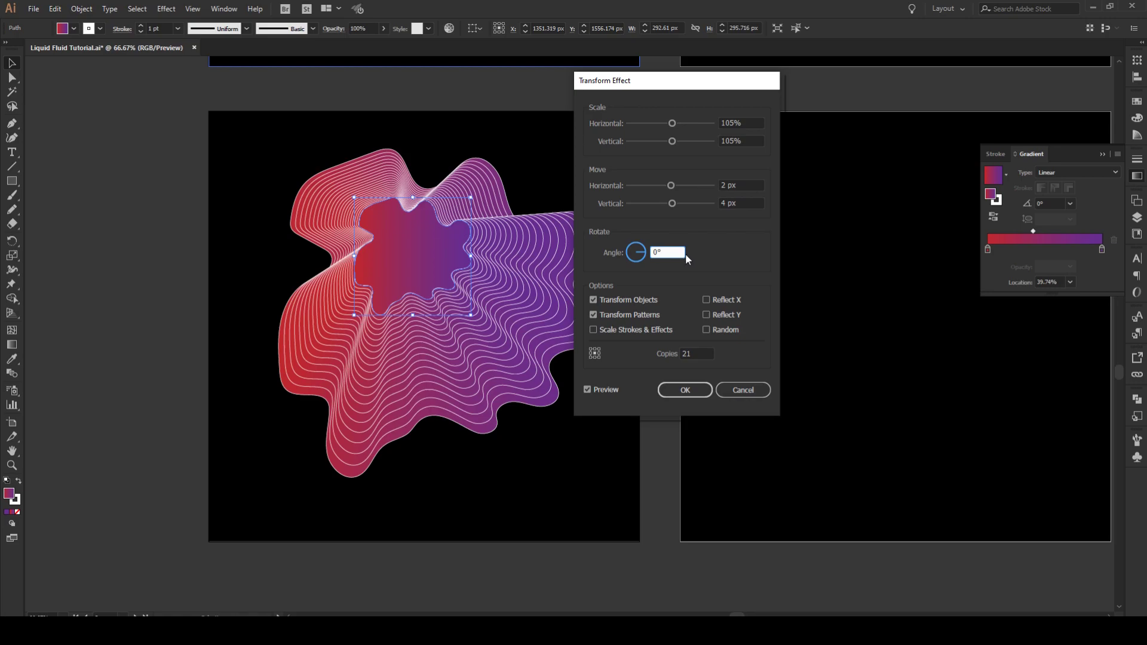
pyautogui.press('Up')
pyautogui.press('Up')
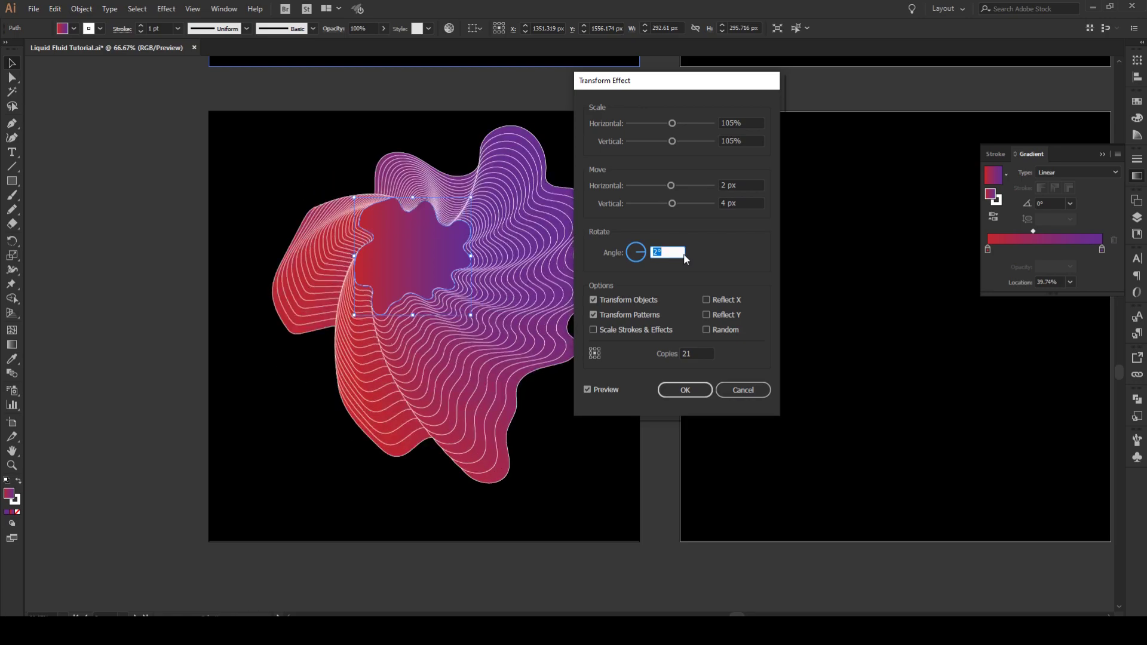
pyautogui.click(743, 186)
pyautogui.press('Up')
pyautogui.press('Up')
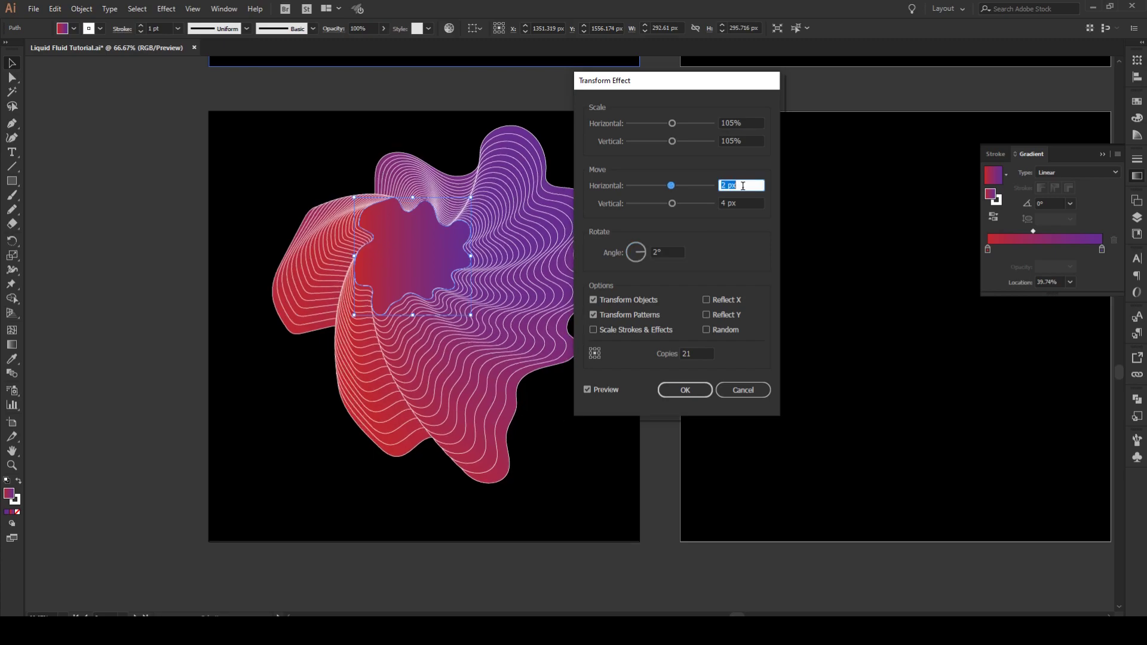
pyautogui.press('Down')
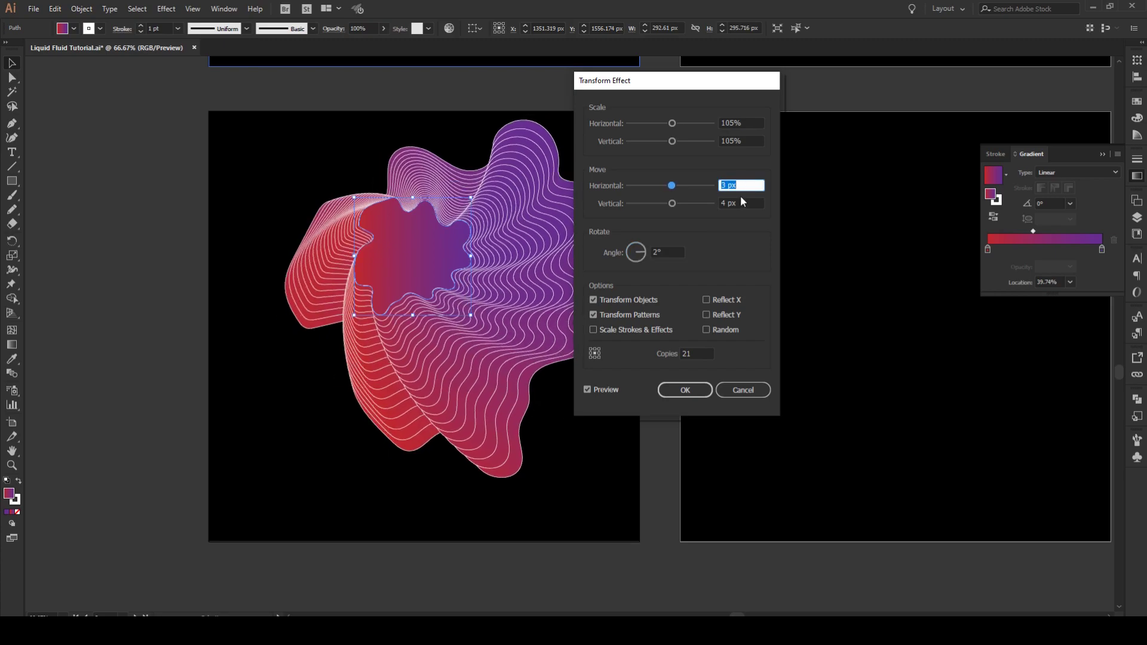
pyautogui.click(742, 199)
pyautogui.press('Up')
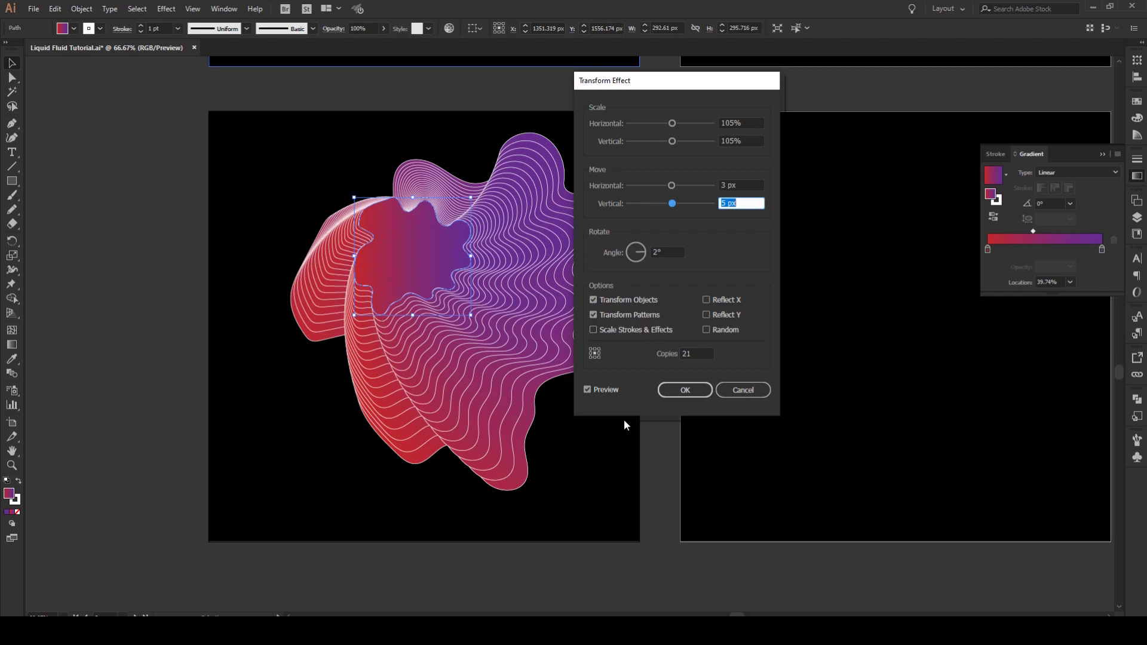
# - Compare Scale Strokes & Effects, leave it unchecked, and apply the Transform effect
pyautogui.click(619, 330)
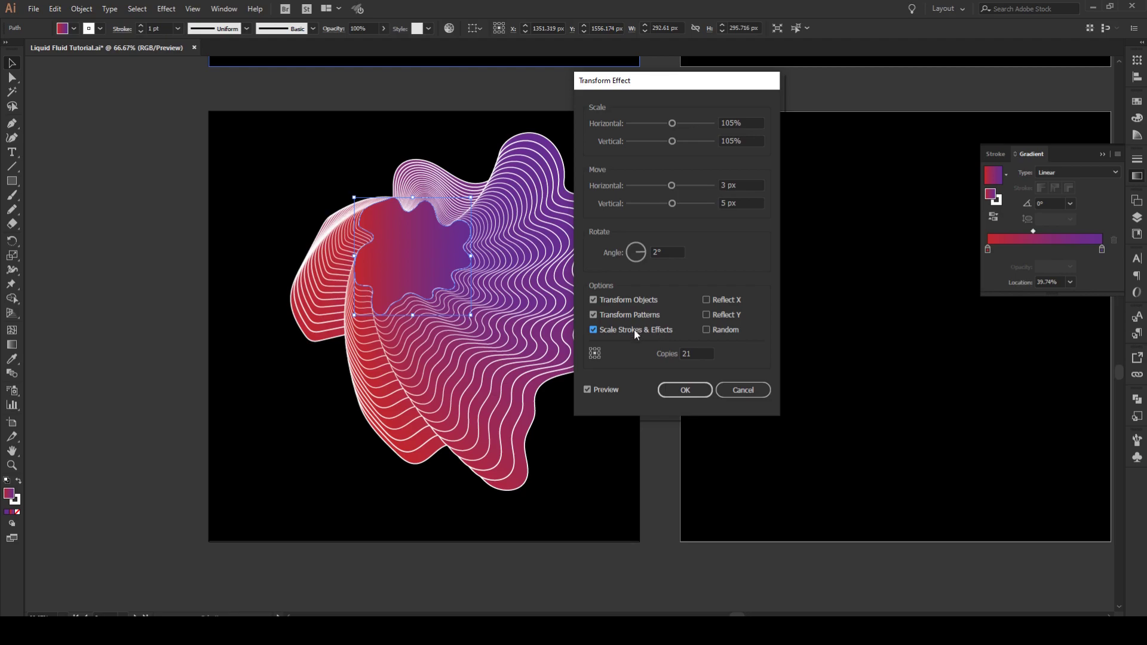
pyautogui.click(635, 333)
pyautogui.click(634, 334)
pyautogui.click(634, 334)
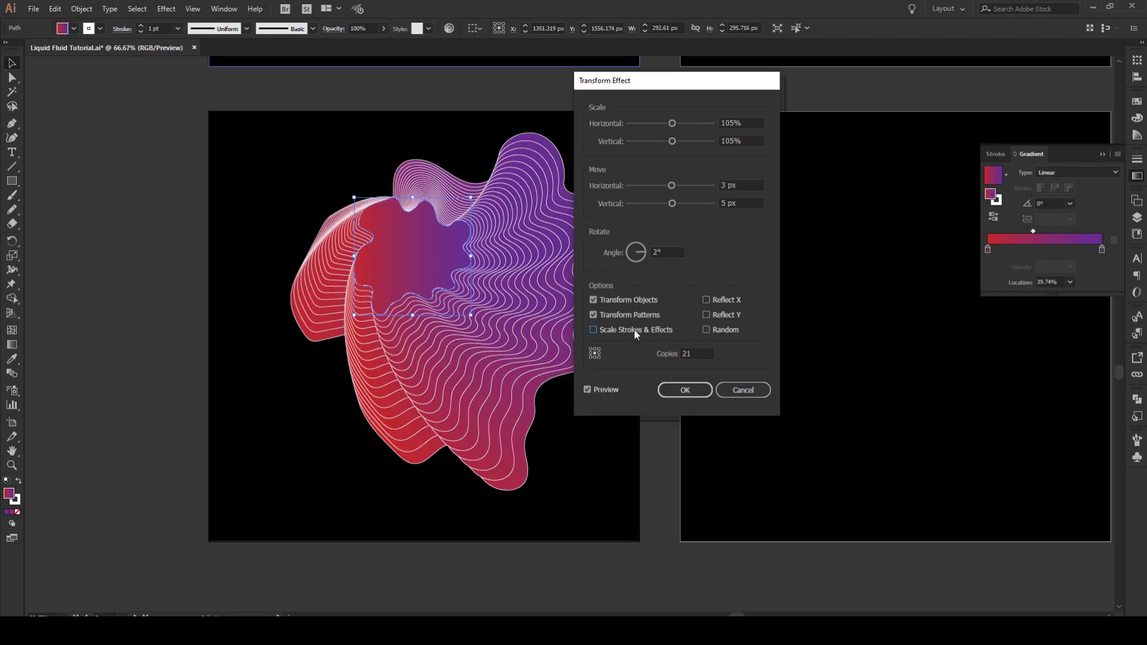
pyautogui.click(685, 390)
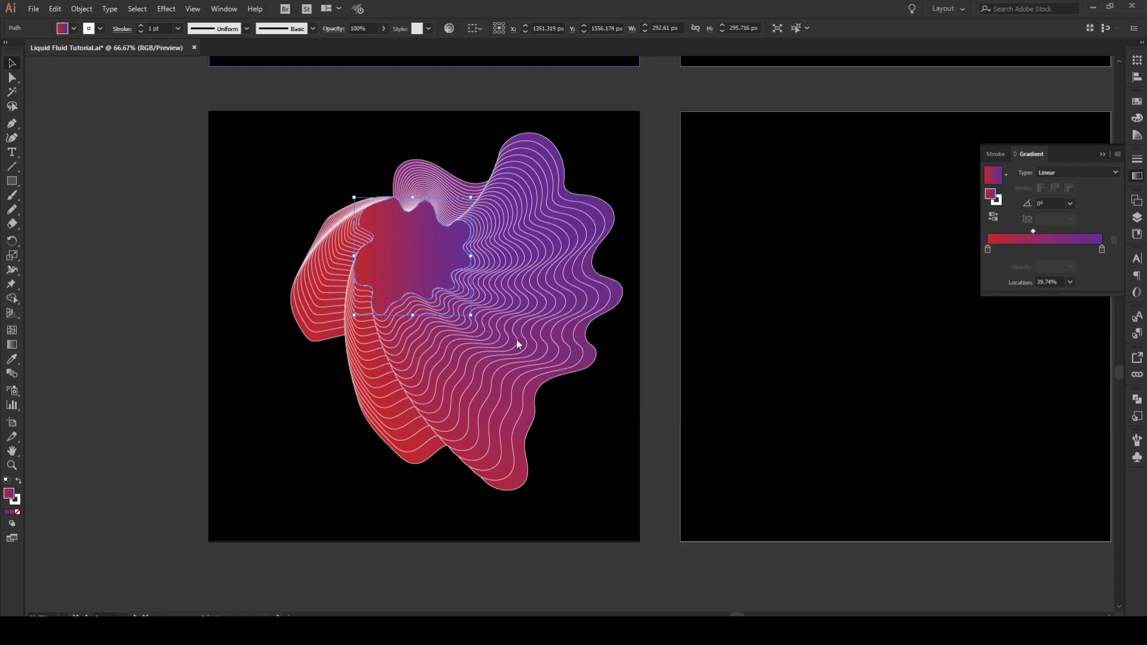
# - Alt-drag a copy of the ripple artwork onto the second artboard
pyautogui.click(175, 305)
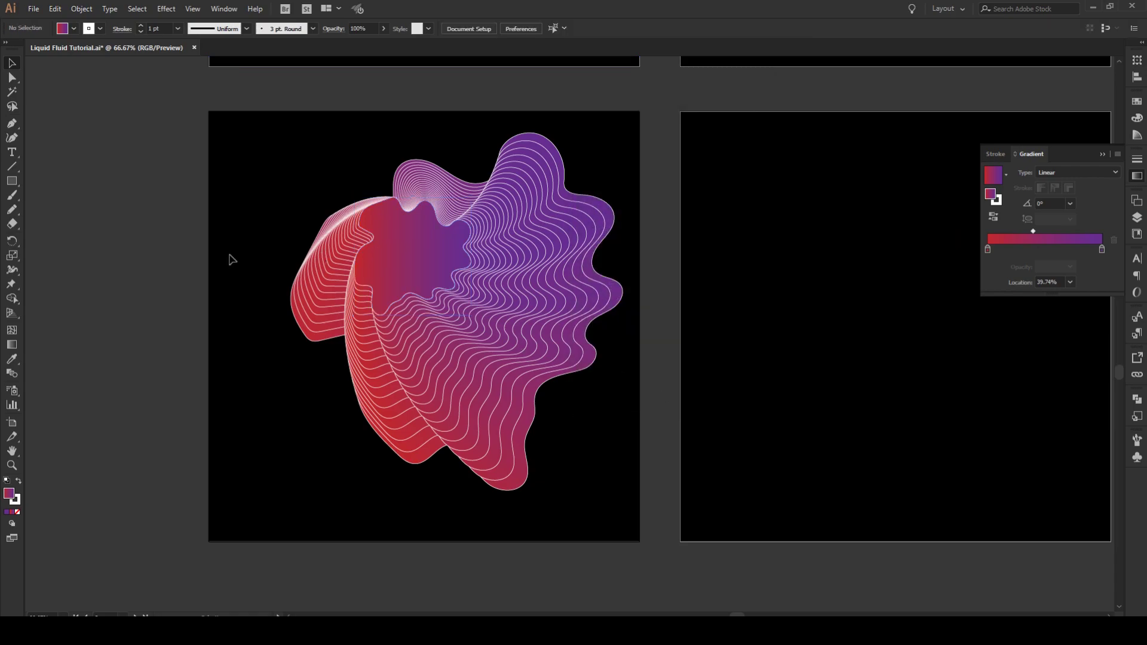
pyautogui.hotkey('ctrl', 'z')
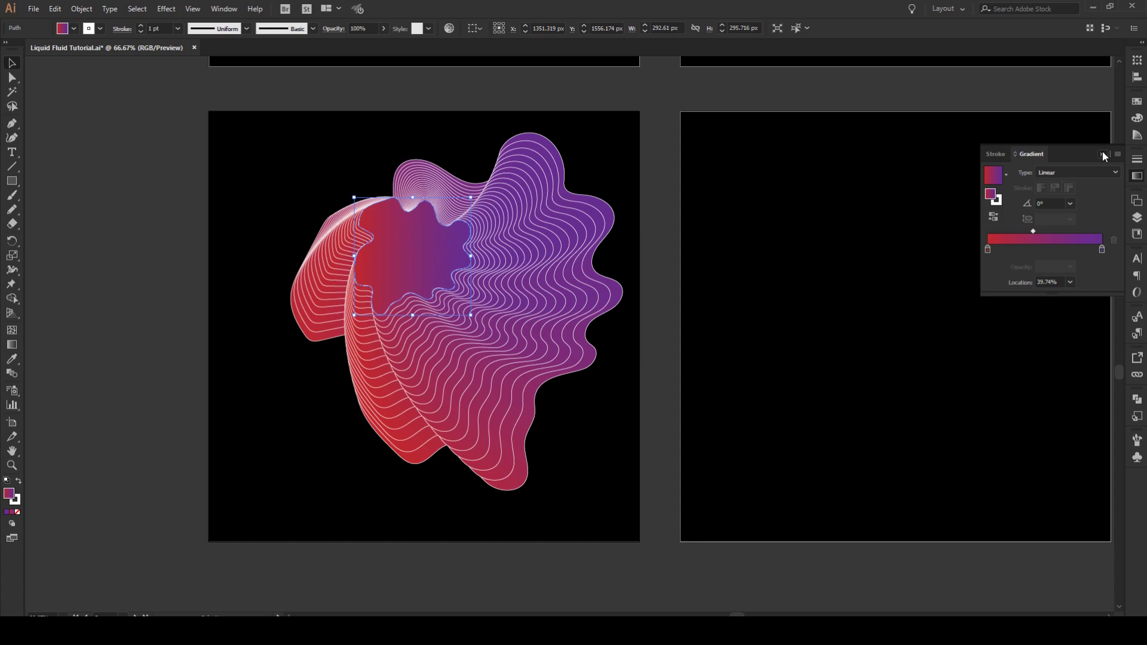
pyautogui.click(1103, 155)
pyautogui.moveTo(390, 270); pyautogui.dragTo(890, 271)
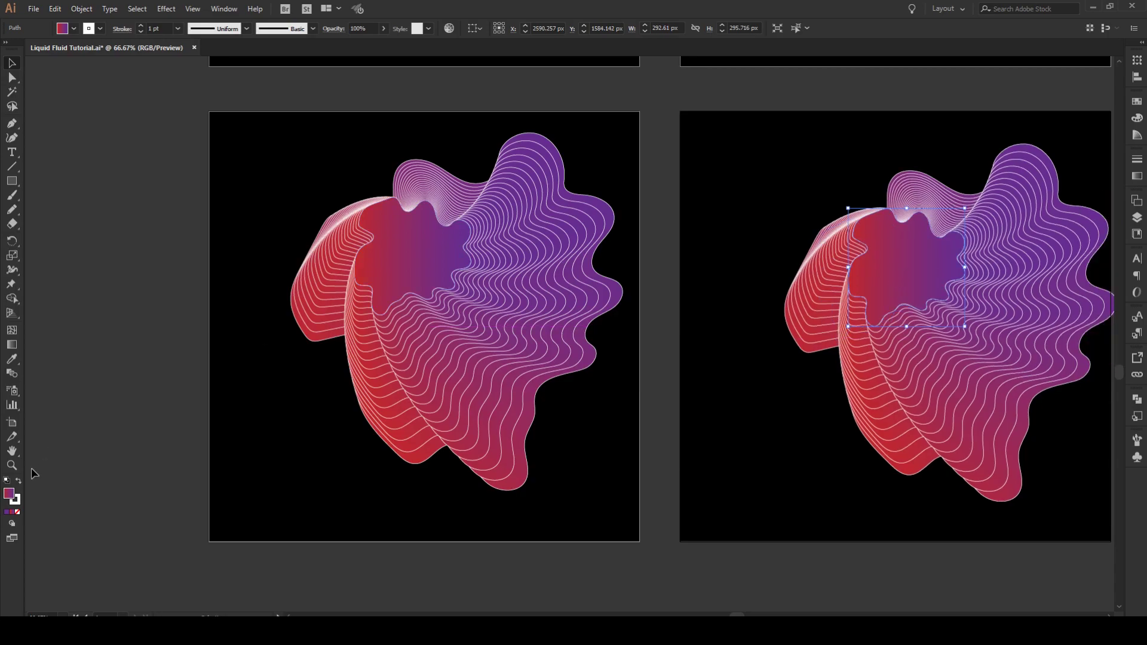
# - Move the red-to-purple gradient onto the copy's stroke with no fill and 3 pt weight
pyautogui.click(17, 511)
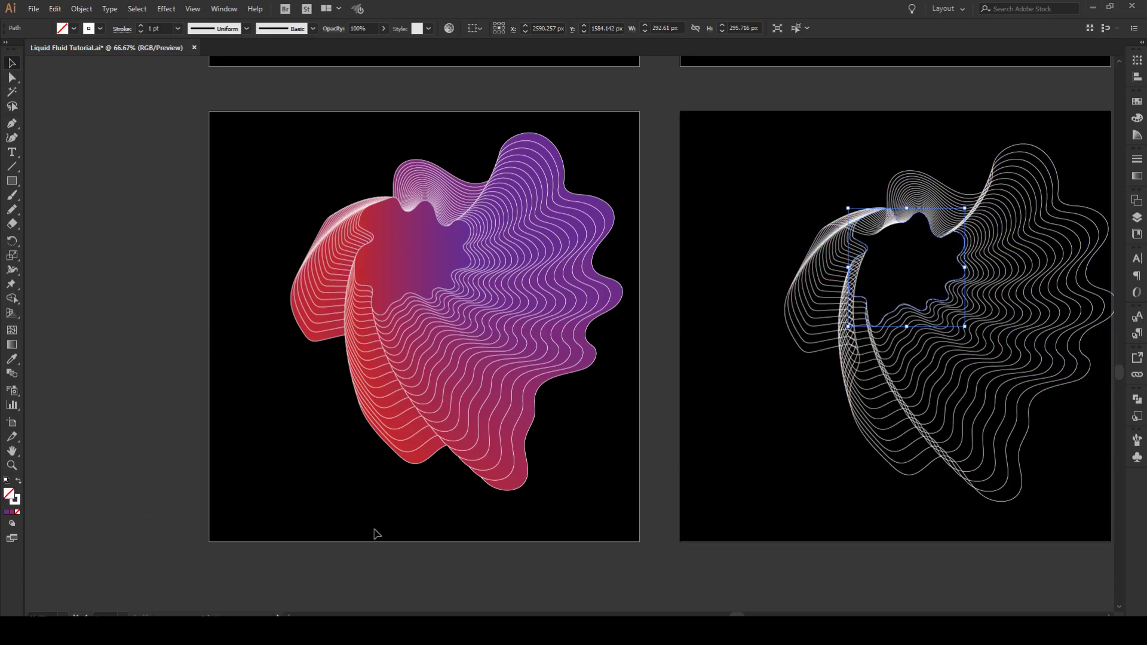
pyautogui.click(12, 512)
pyautogui.click(19, 483)
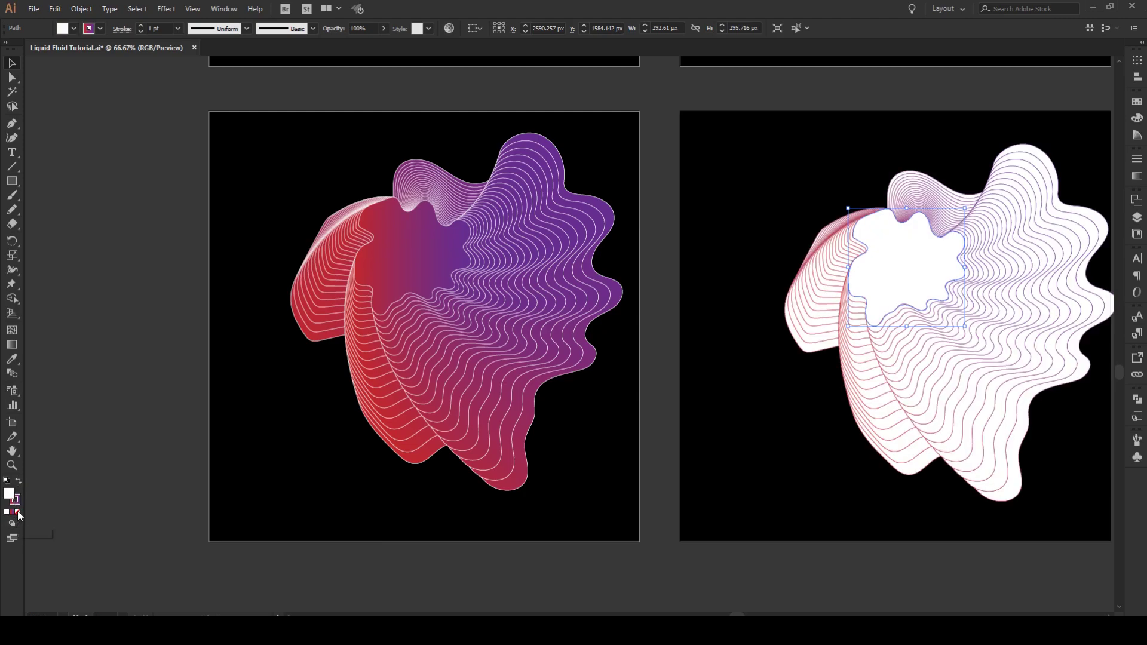
pyautogui.click(18, 513)
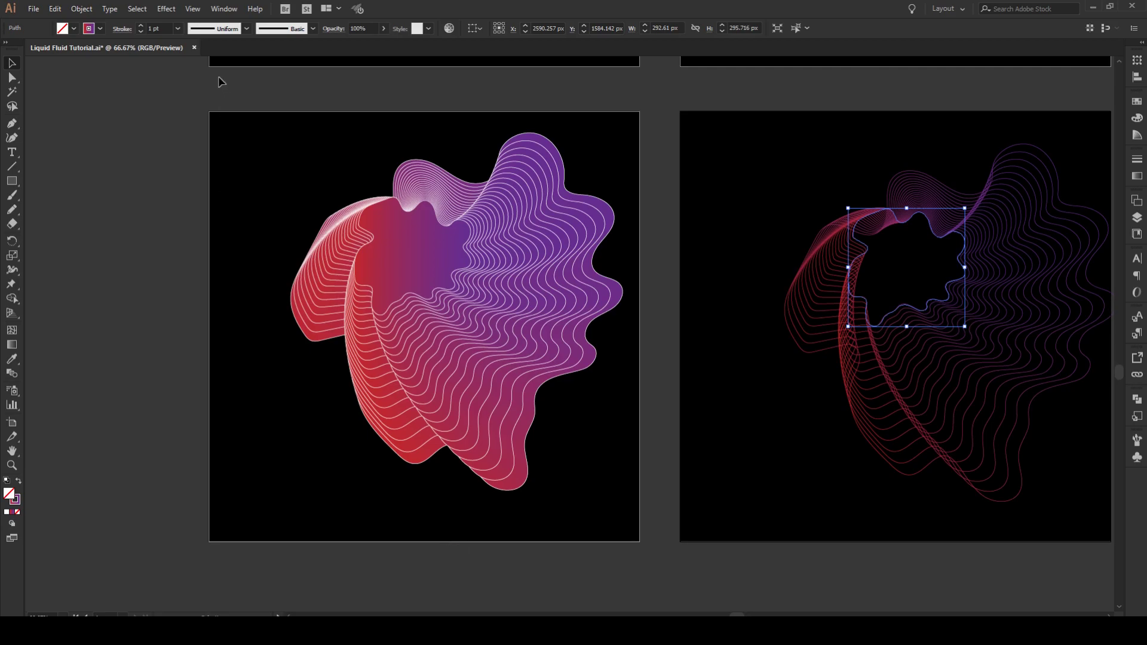
pyautogui.click(178, 28)
pyautogui.click(192, 107)
# - Deselect and zoom out to 33.33% to show all four artboards together
pyautogui.click(86, 223)
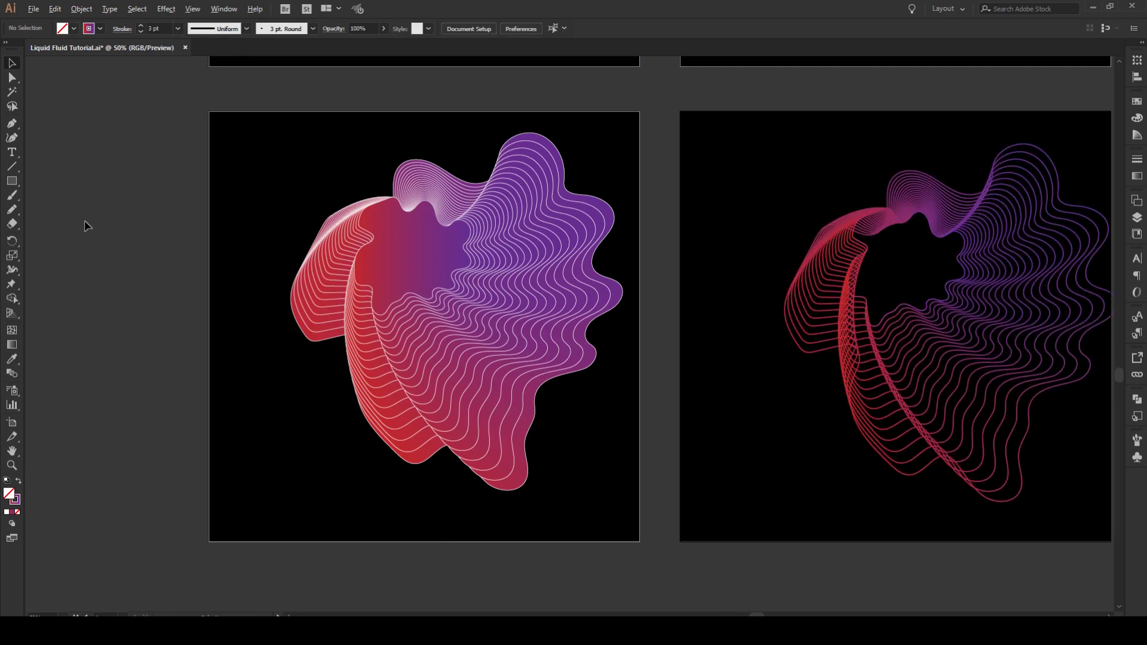
pyautogui.scroll(-1, 85, 225)
pyautogui.scroll(3, 354, 247)
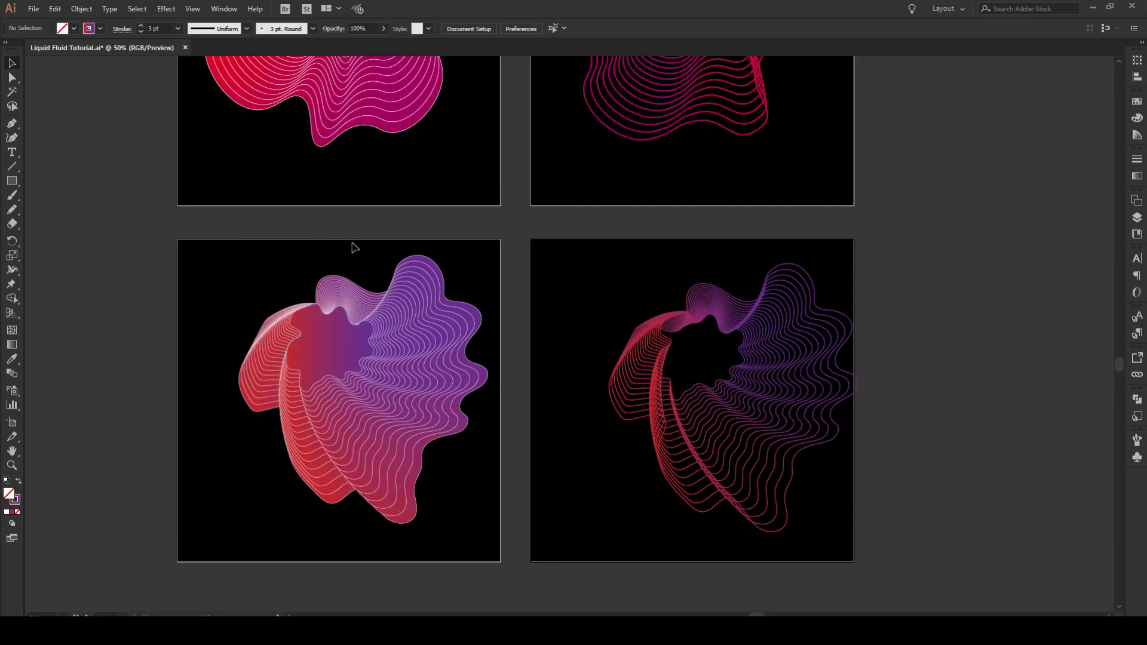
pyautogui.scroll(-1, 354, 247)
pyautogui.scroll(2, 354, 247)
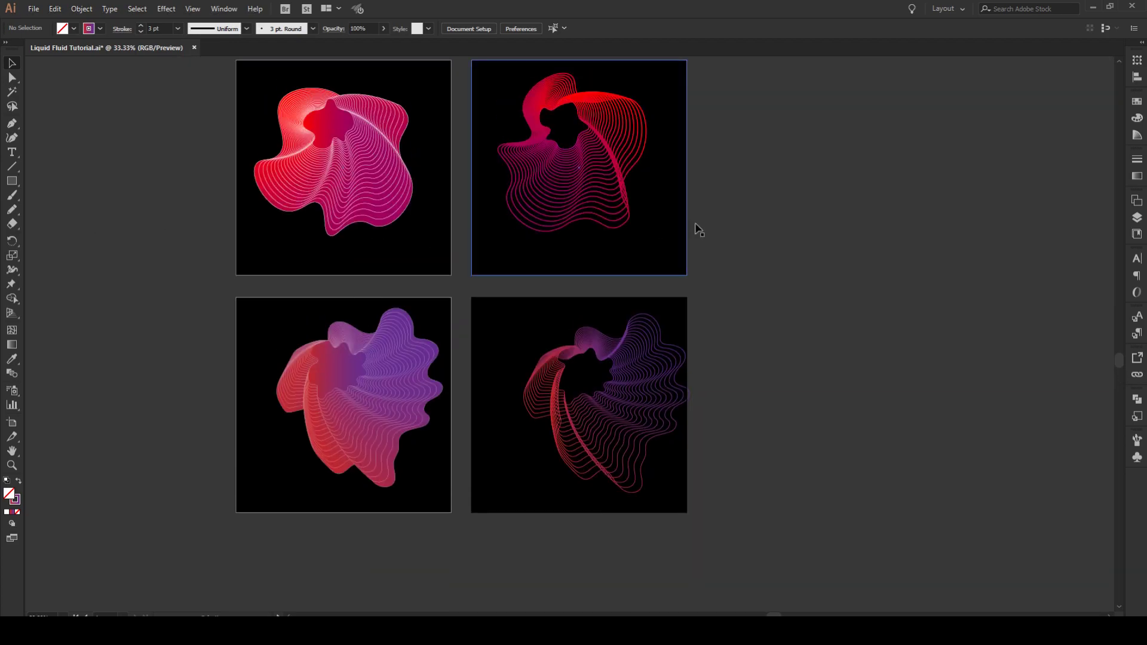